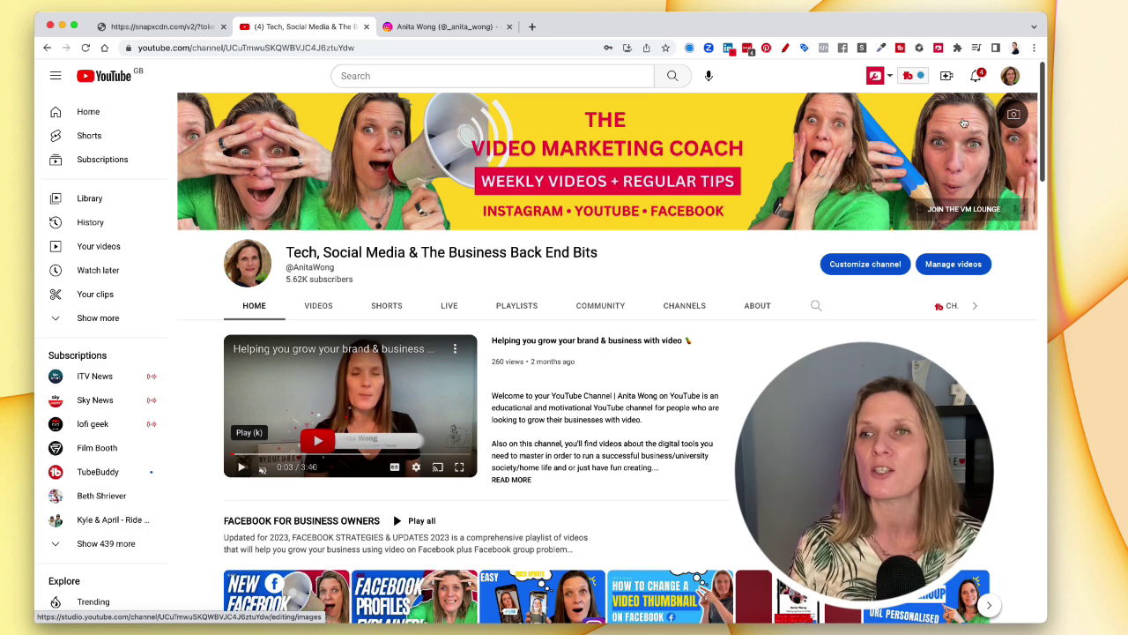
# - Upload "instagram reel for youtube.mp4" from the Desktop as a new video on the YouTube channel
pyautogui.click(948, 79)
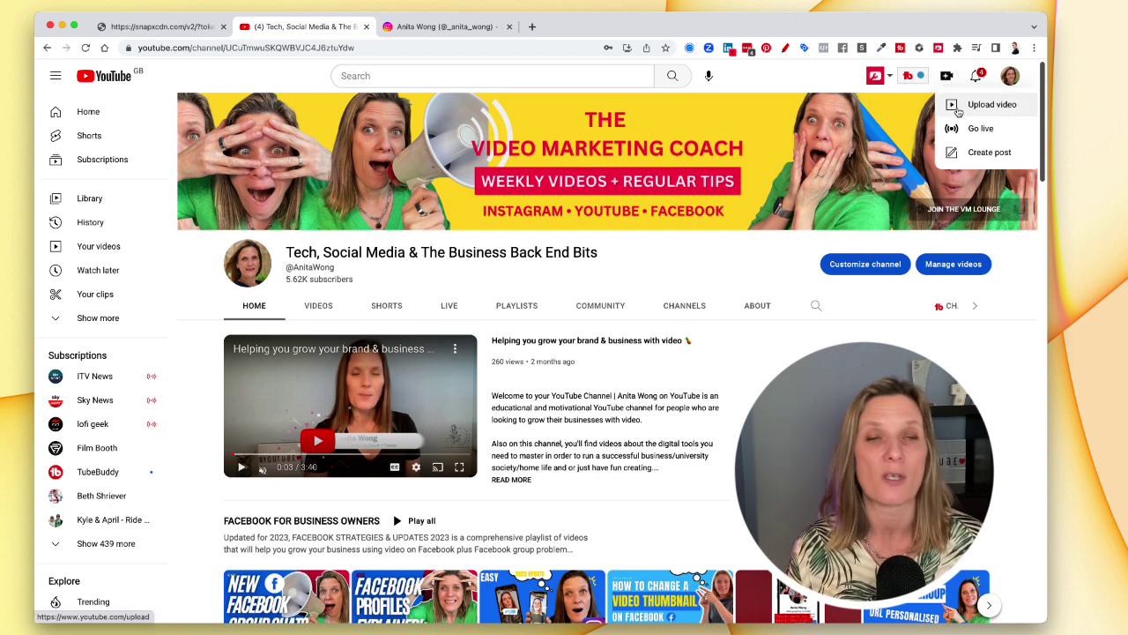
pyautogui.click(959, 107)
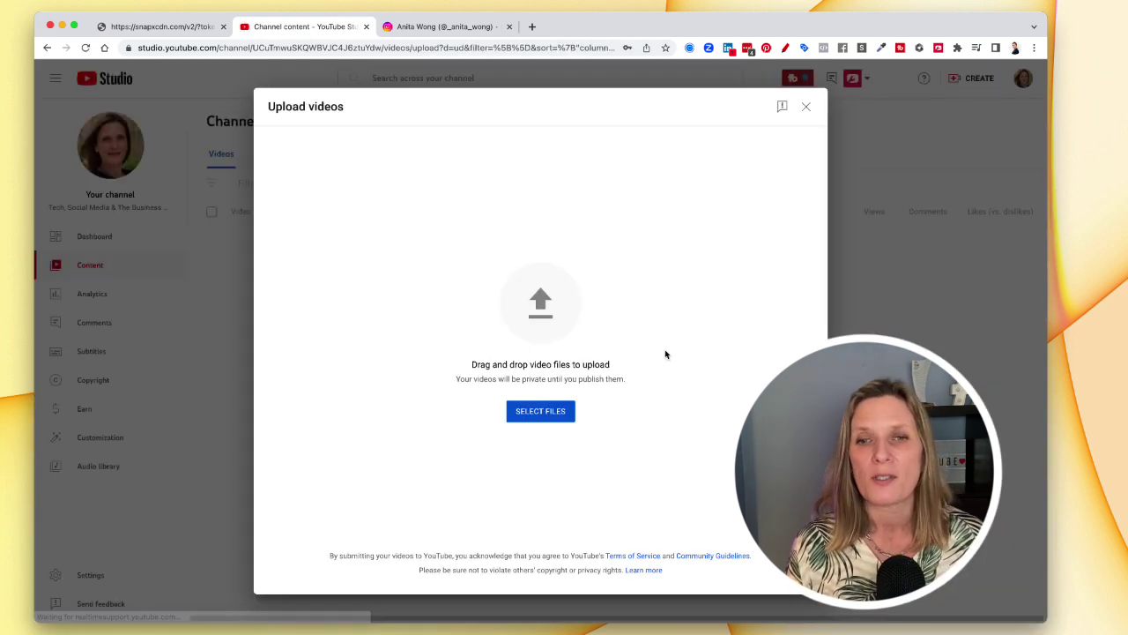
pyautogui.click(561, 416)
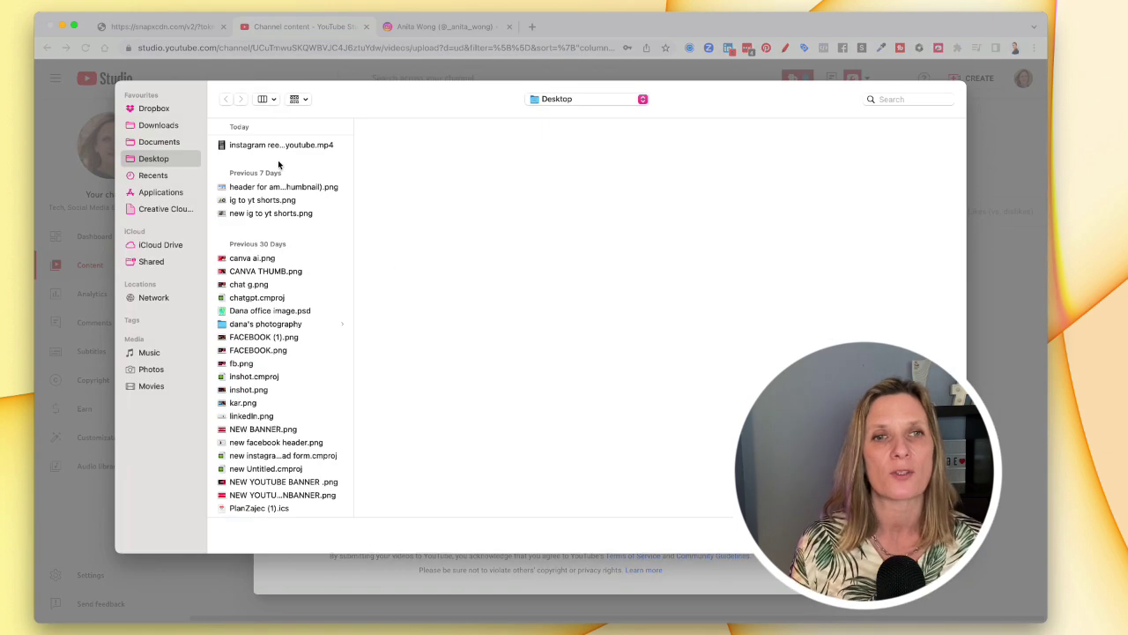
pyautogui.click(270, 147)
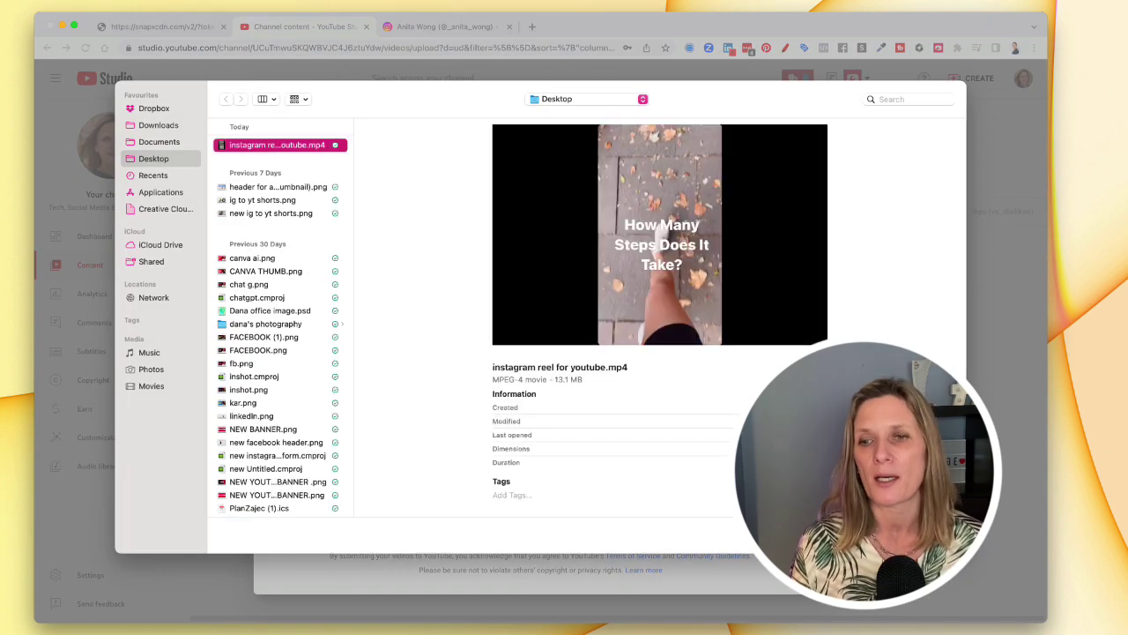
pyautogui.press('Return')
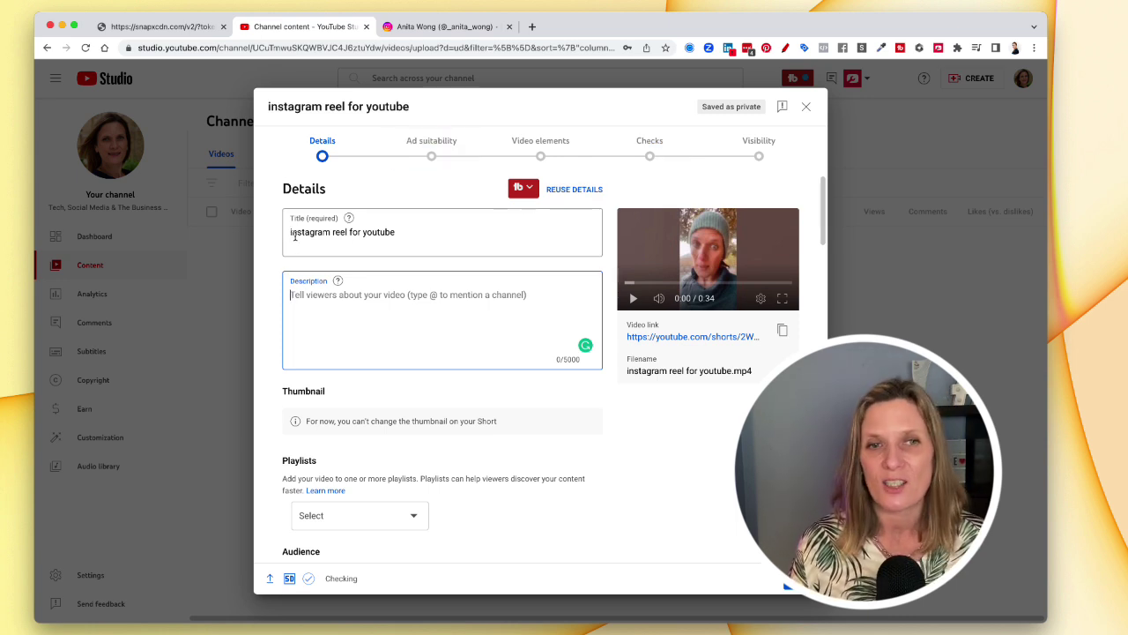
# - Retitle the video "How many steps…does it take for your leads to connect with you?", copying "How many steps…" from the Instagram reel's caption
pyautogui.tripleClick(400, 232)
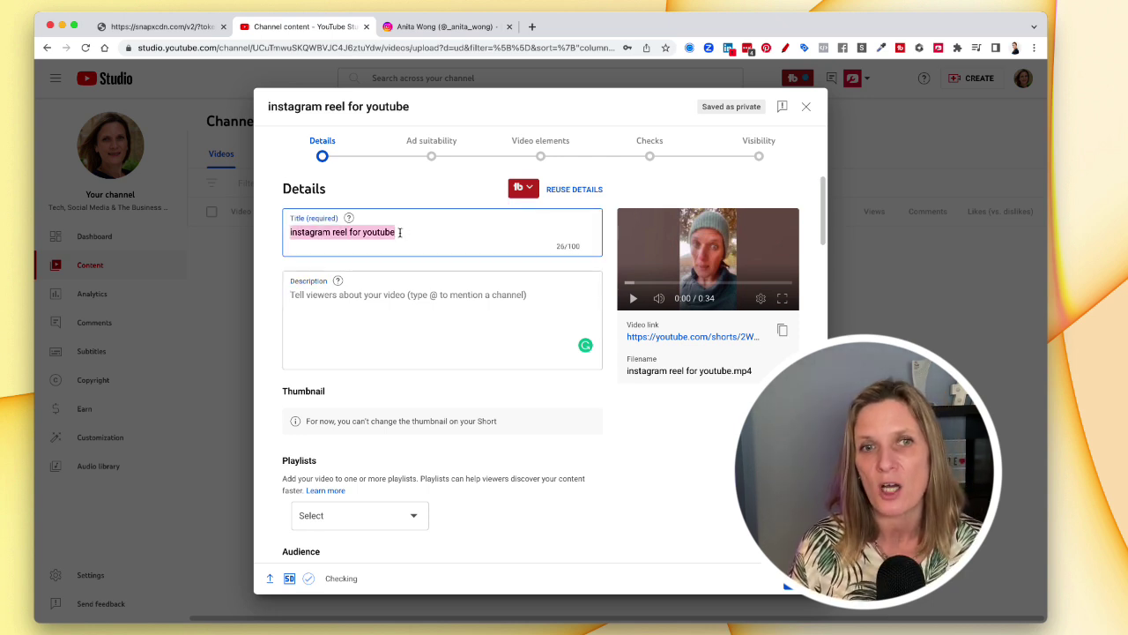
pyautogui.press('BackSpace')
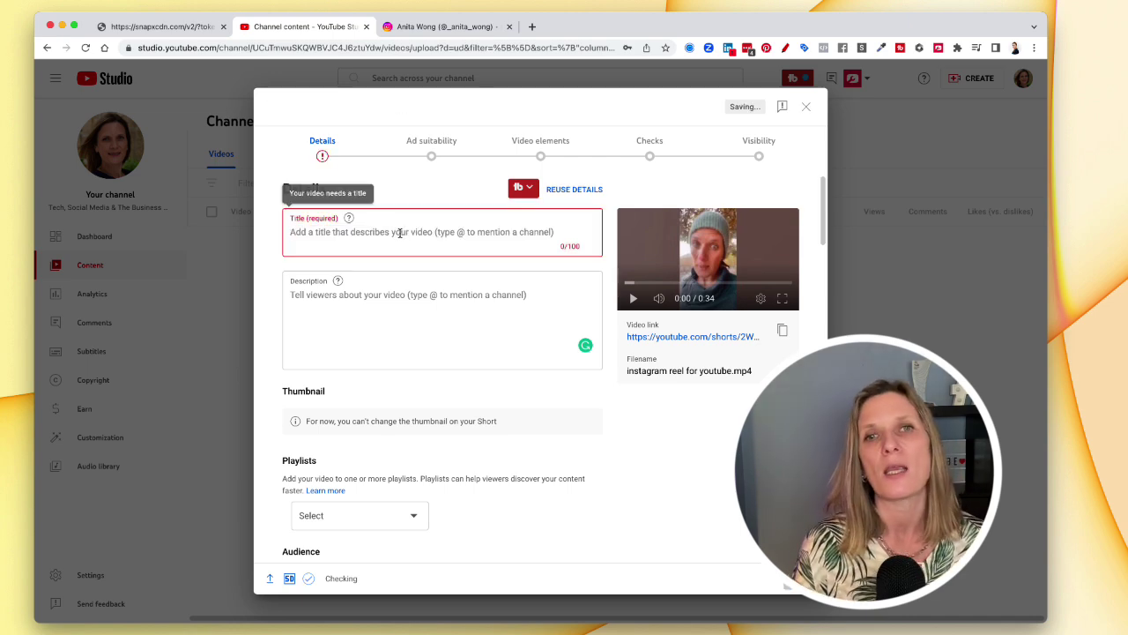
pyautogui.click(434, 28)
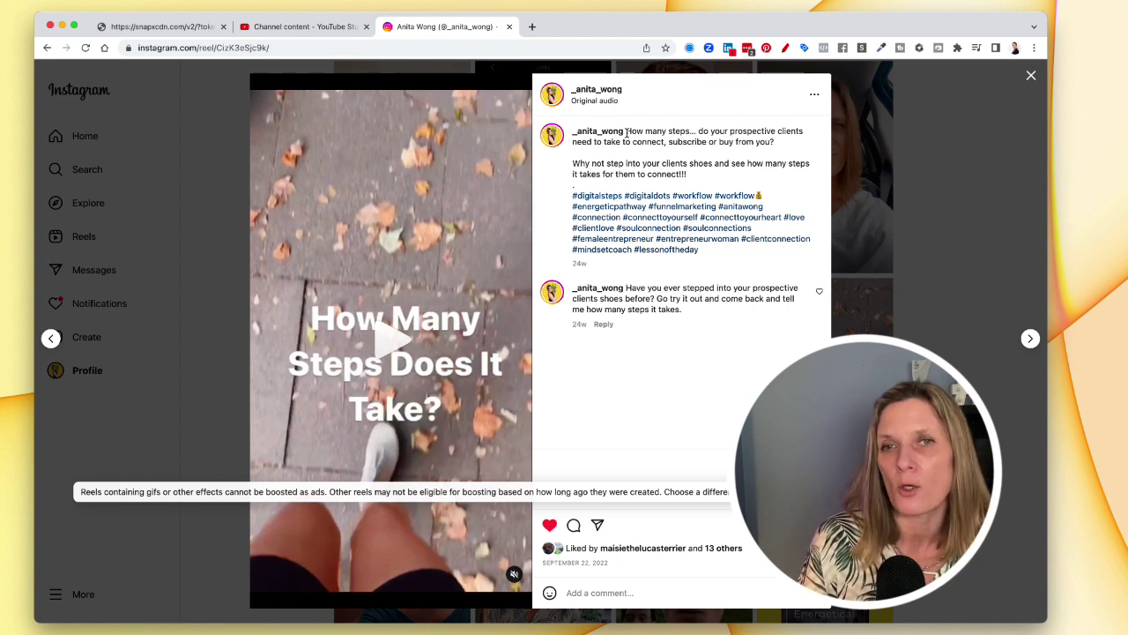
pyautogui.moveTo(626, 131); pyautogui.dragTo(696, 133)
pyautogui.press('super+c')
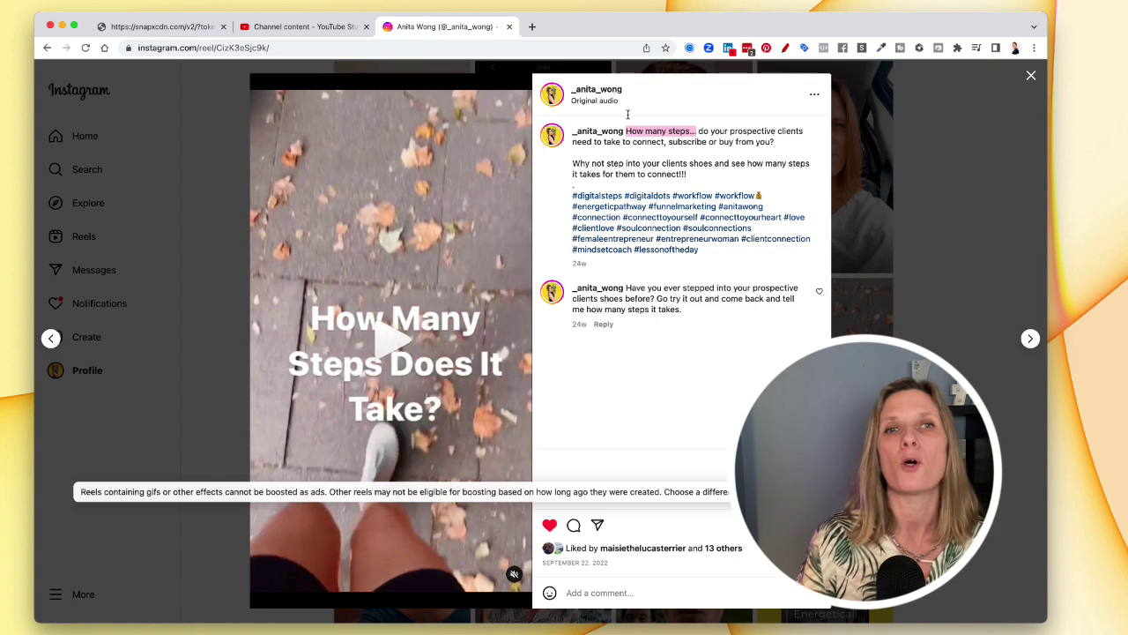
pyautogui.click(297, 30)
pyautogui.click(325, 233)
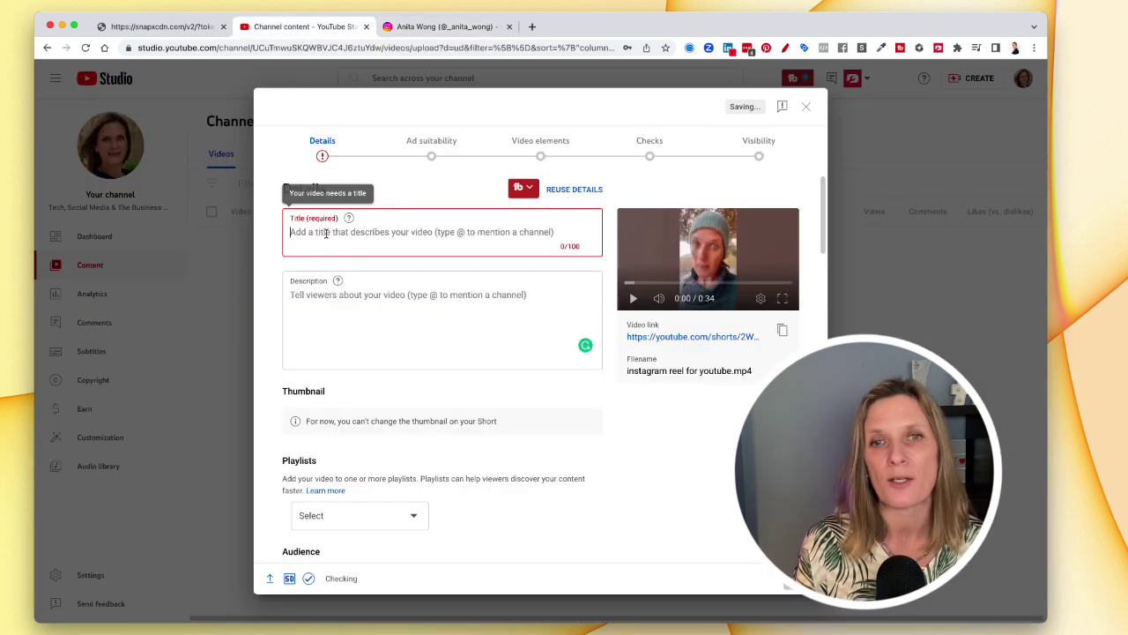
pyautogui.press('super+v')
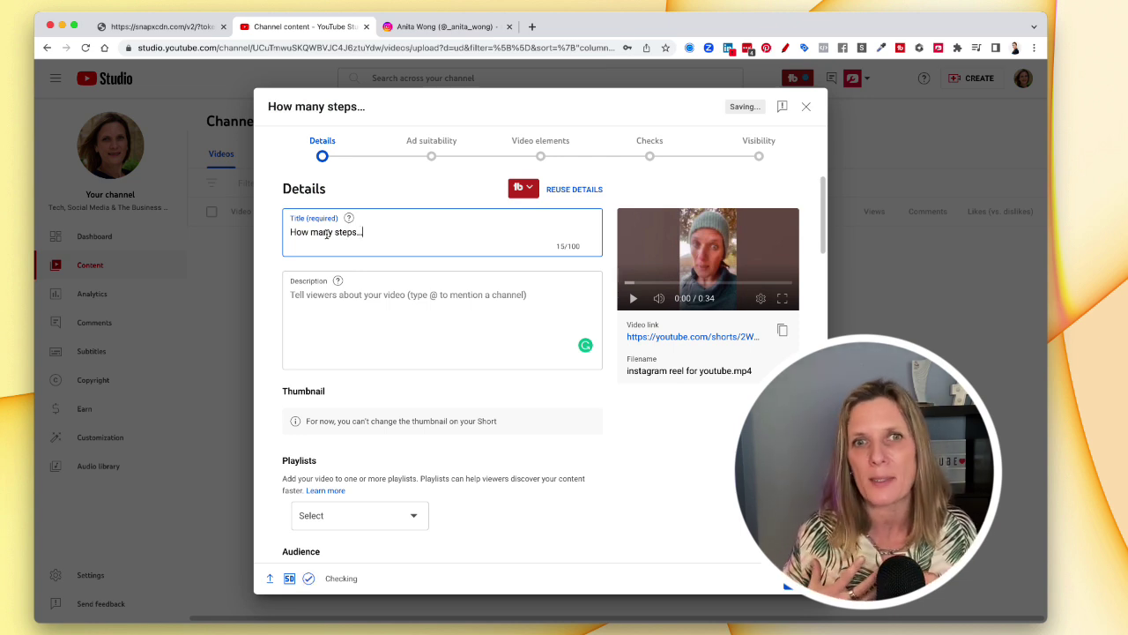
pyautogui.write('does it take for your leads to connect with you')
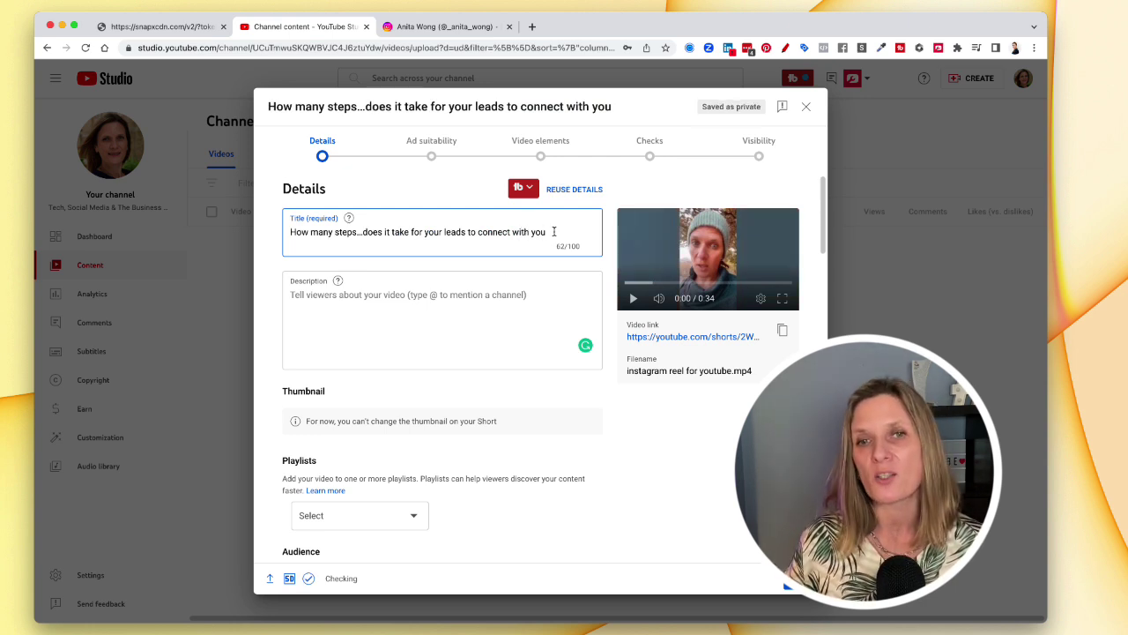
pyautogui.write('?')
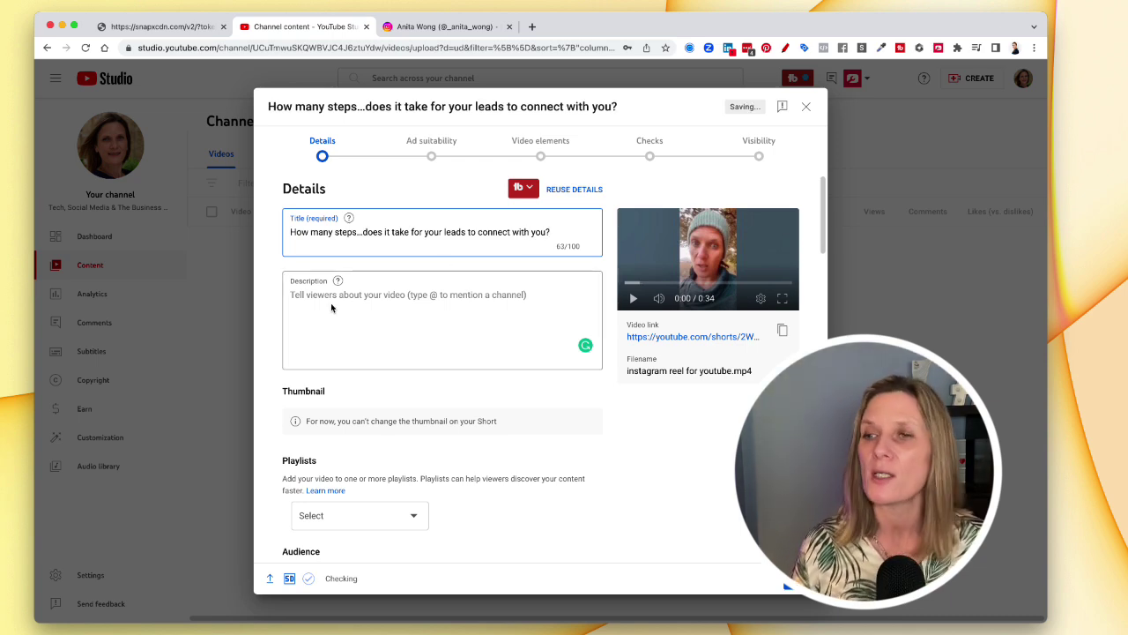
# - Copy the Instagram caption's "Why not step into your clients shoes…" sentence into the video description, correcting "clients" to "client's"
pyautogui.click(438, 26)
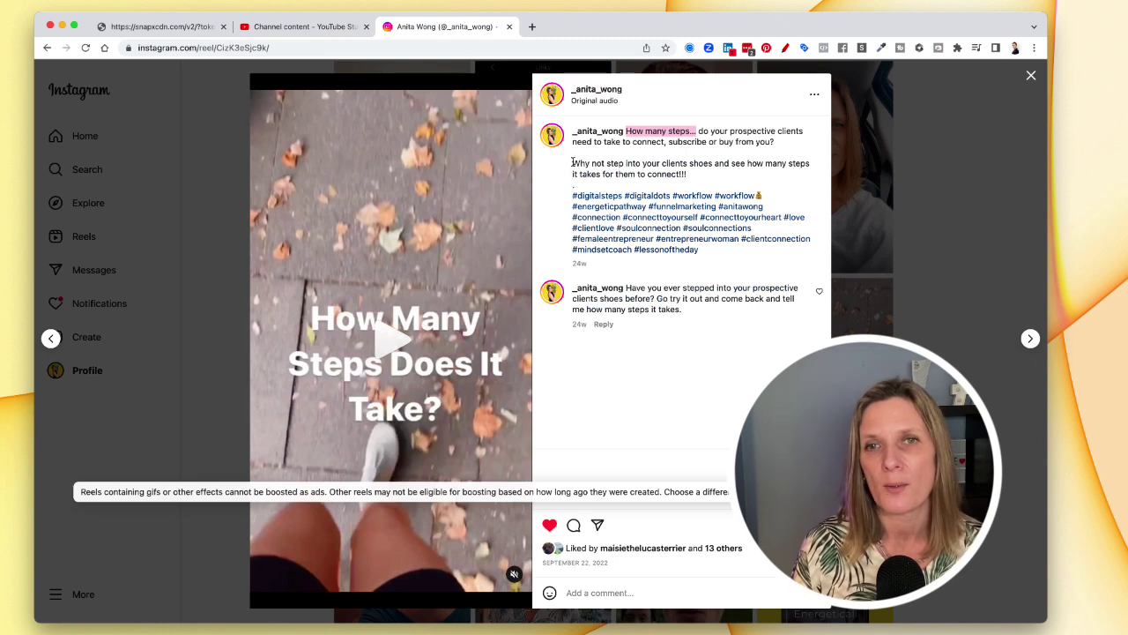
pyautogui.moveTo(571, 163); pyautogui.dragTo(699, 174)
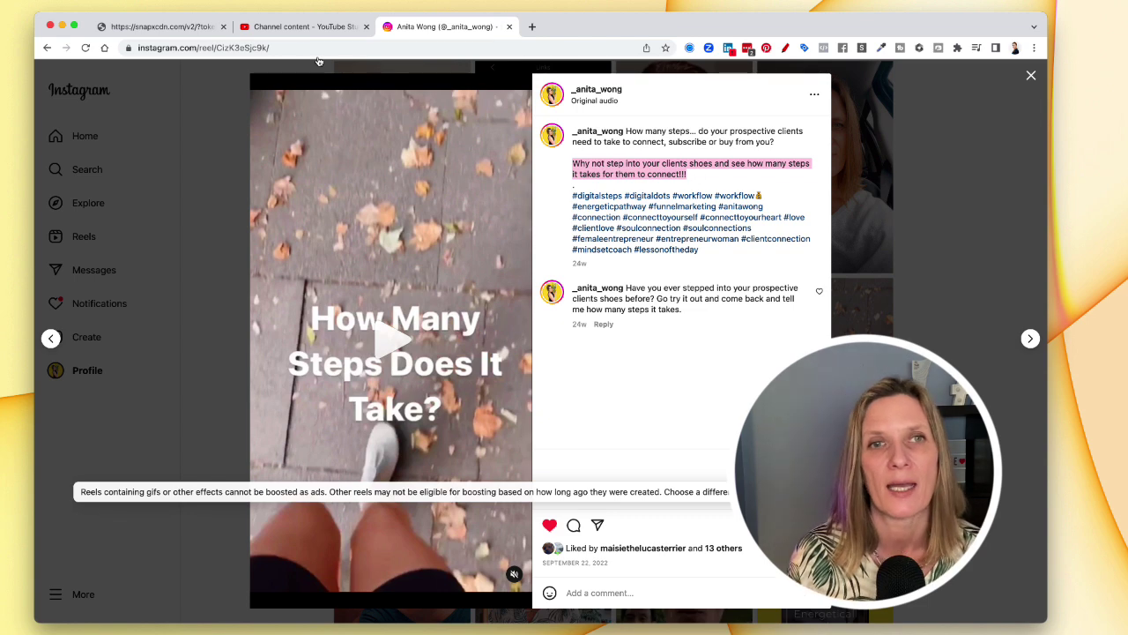
pyautogui.click(304, 28)
pyautogui.click(358, 297)
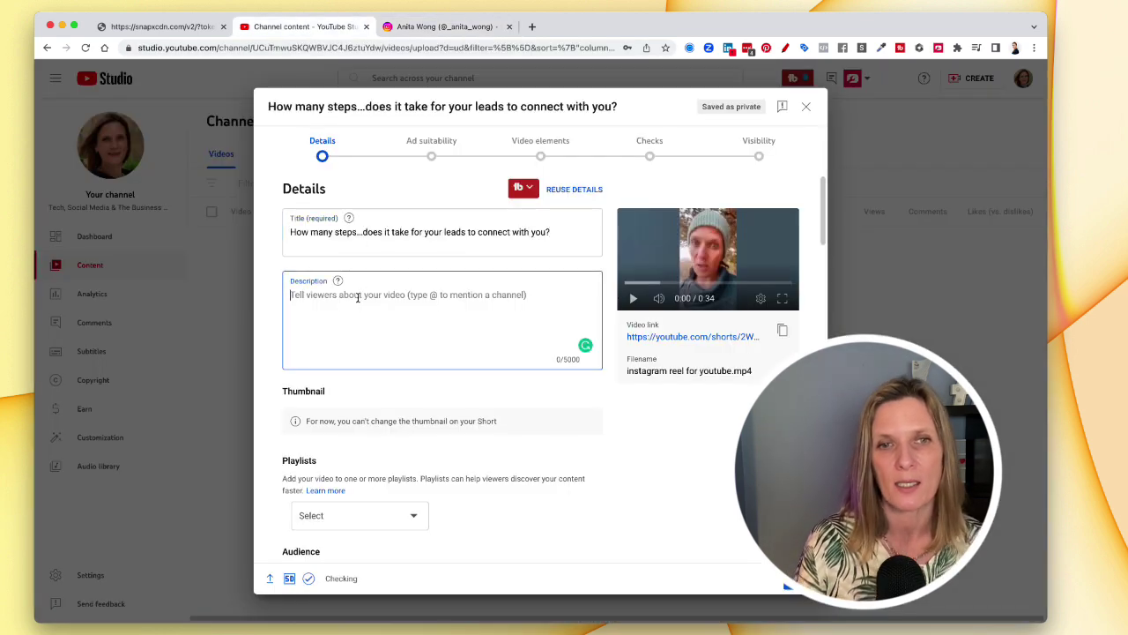
pyautogui.write('Why not step into your clients shoes and see how many steps it takes for them to connect?!')
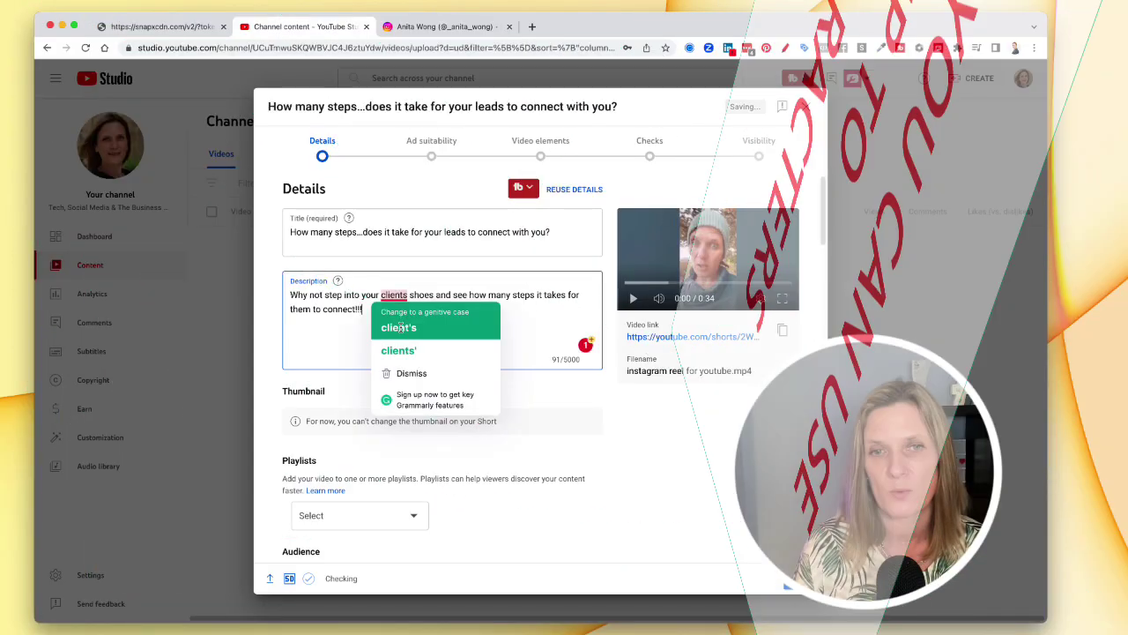
pyautogui.click(399, 331)
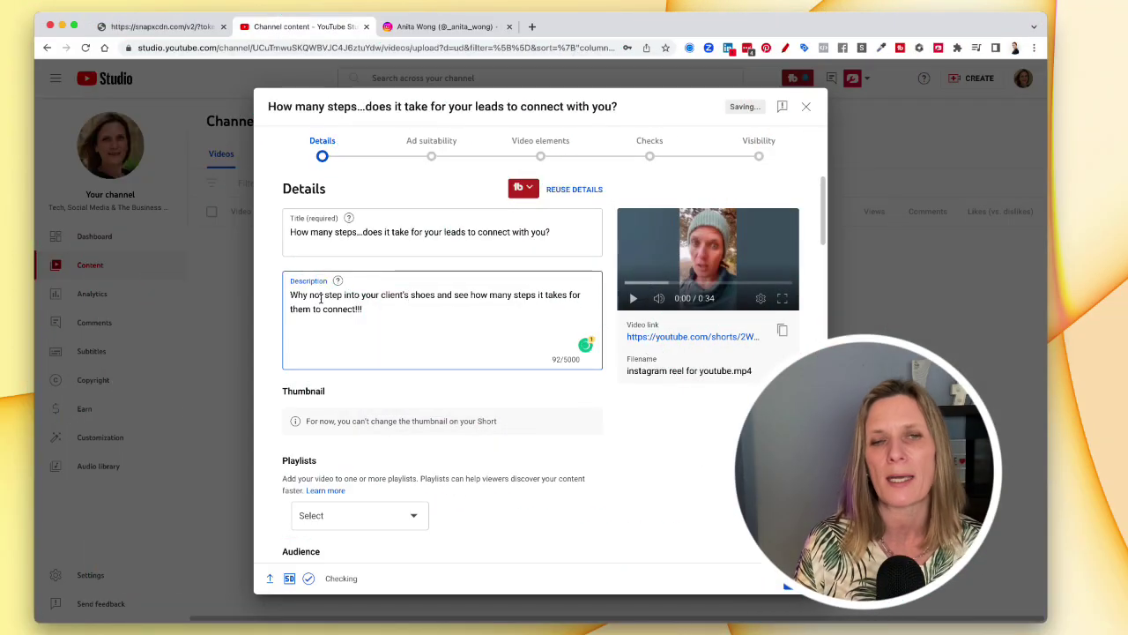
# - Add to the description "Lead funnels are a great way for your audience to connect with you online." and the hashtags #leadfunnels #customerjourney #generatingleads
pyautogui.click(371, 310)
pyautogui.press('Return')
pyautogui.write('Lead funnels are a great way for your audience to connect with you online.')
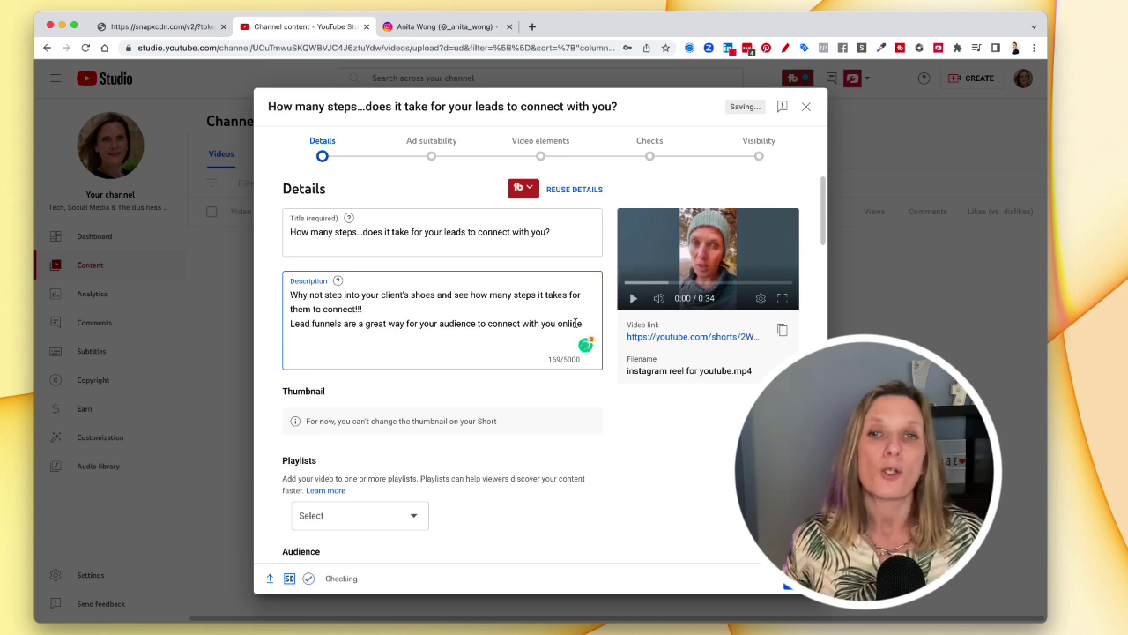
pyautogui.press('Return')
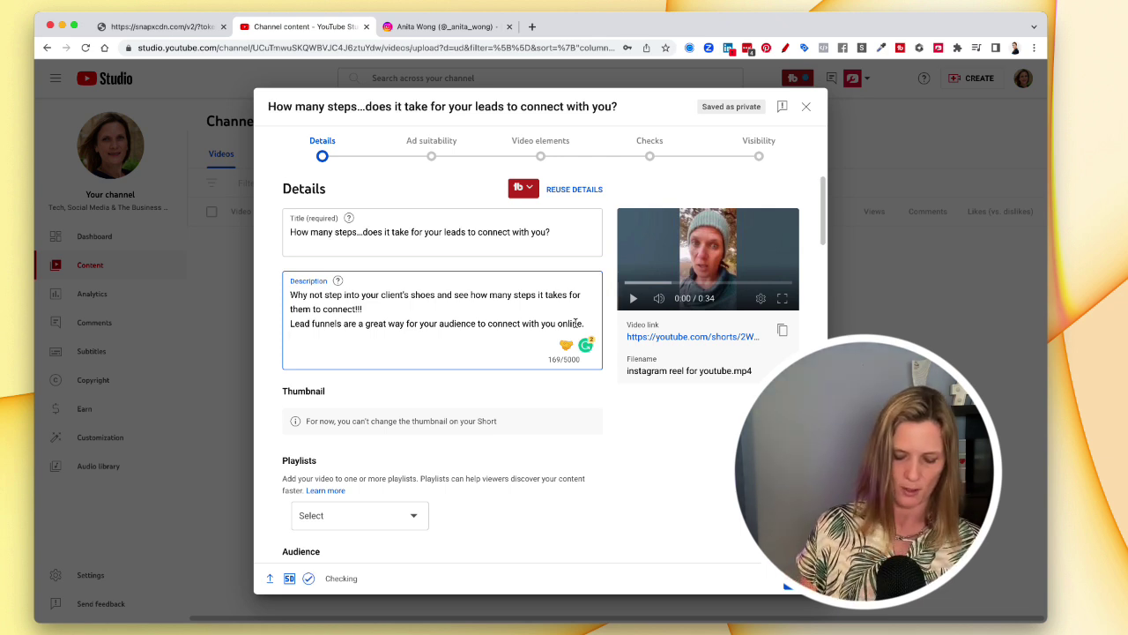
pyautogui.write('#leadfunnels #customerjourney')
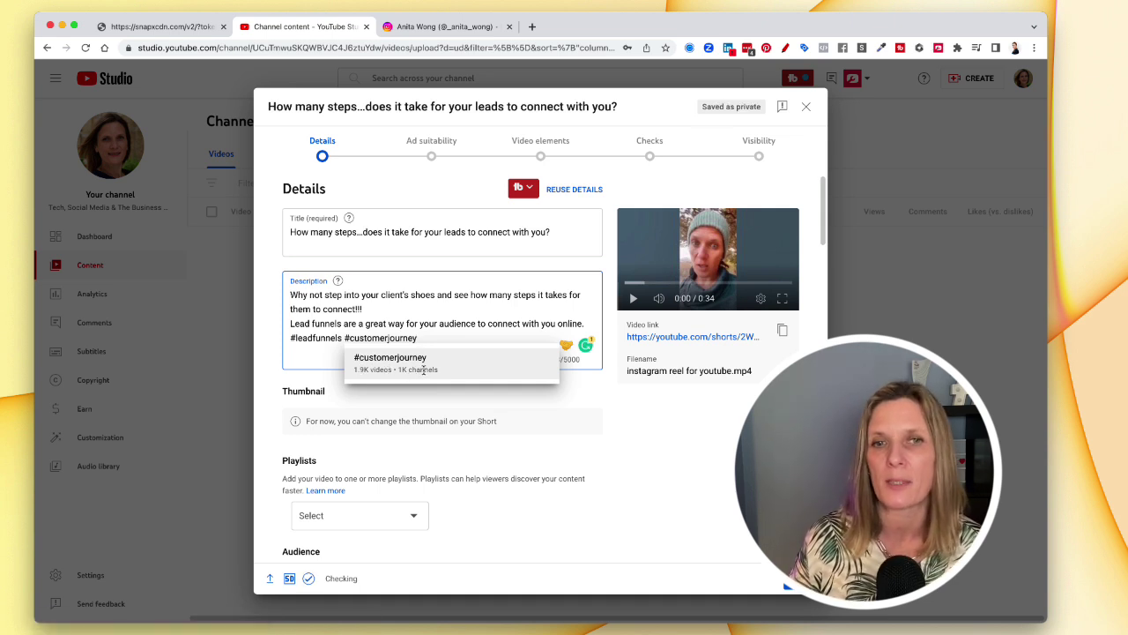
pyautogui.click(432, 338)
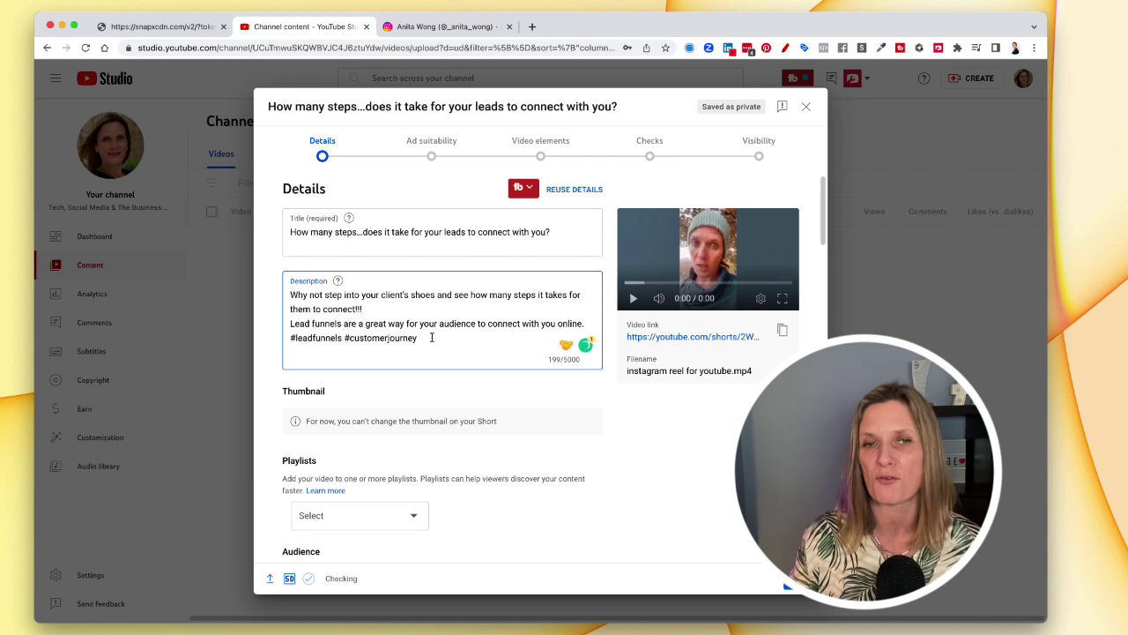
pyautogui.write('#generatingleads')
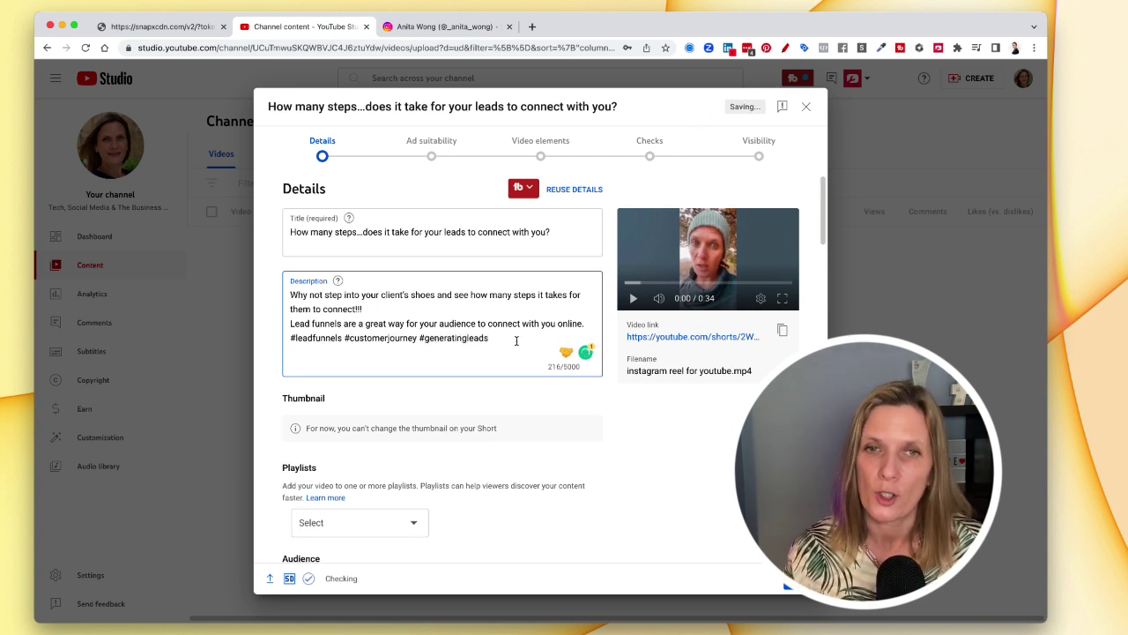
pyautogui.scroll(-2, 516, 342)
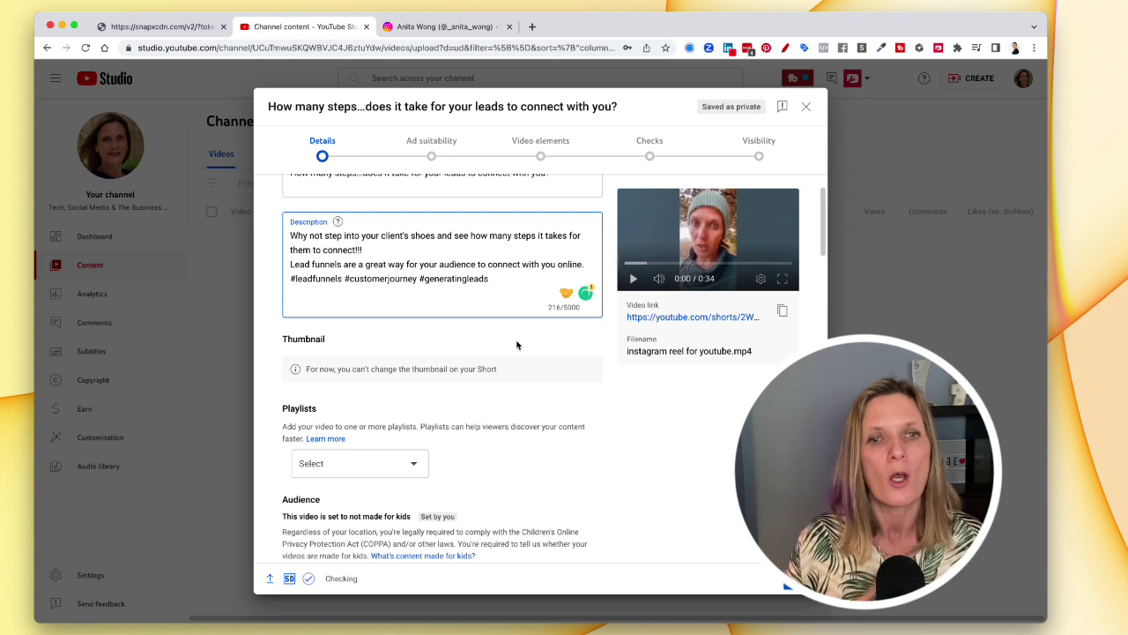
pyautogui.click(411, 461)
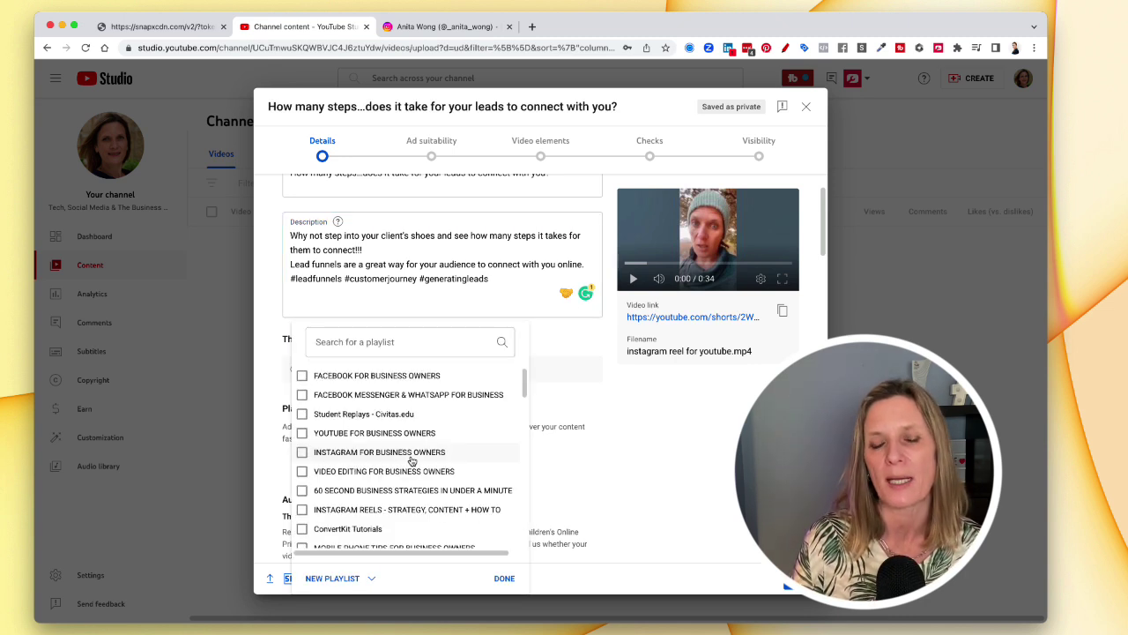
pyautogui.click(335, 580)
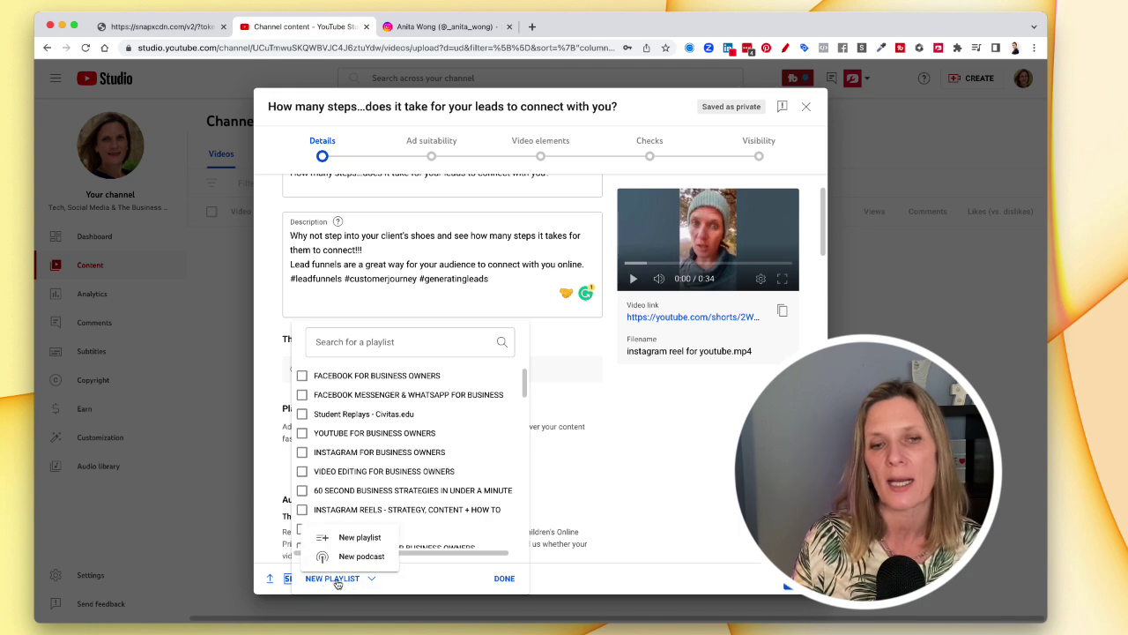
pyautogui.click(344, 536)
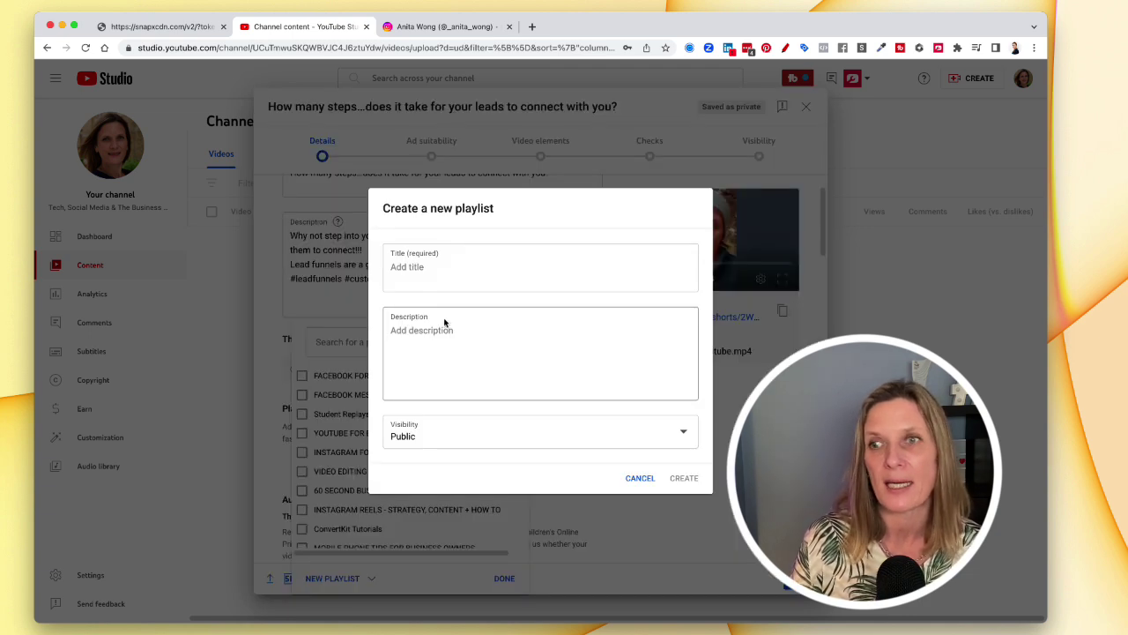
pyautogui.click(645, 482)
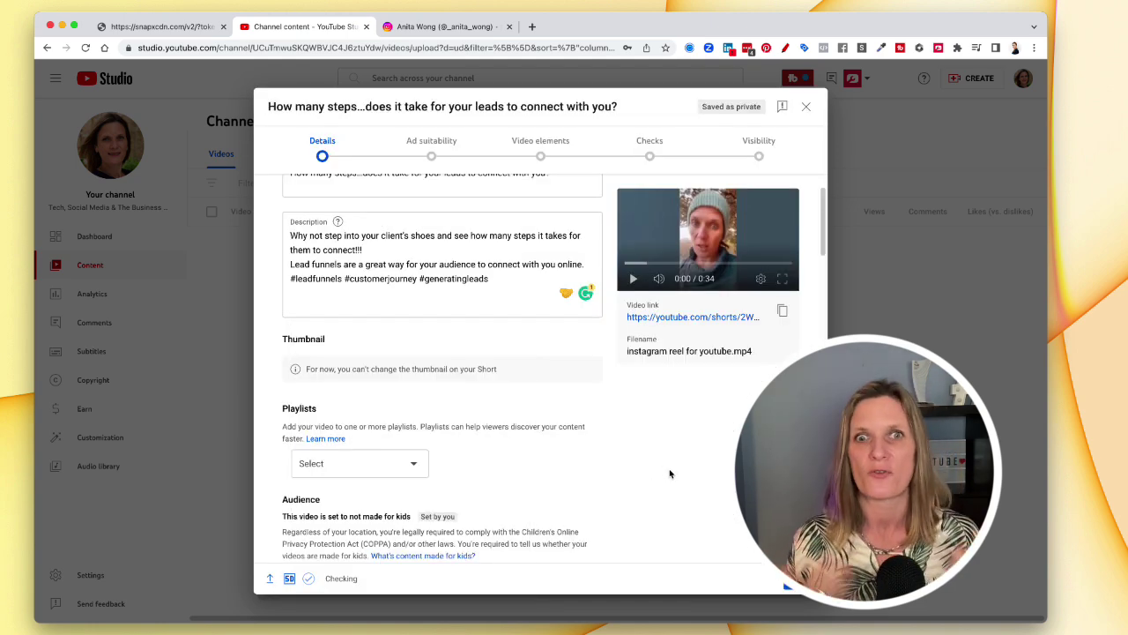
# - Proceed from the video details to ad suitability and rate the video as containing none of the listed sensitive content
pyautogui.scroll(-4, 670, 473)
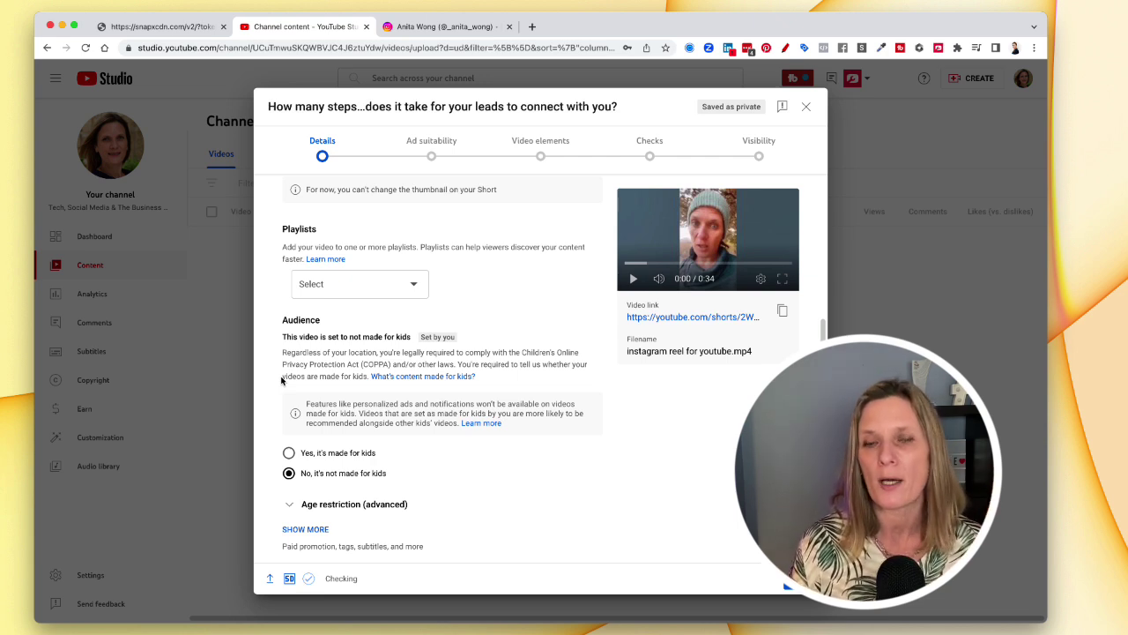
pyautogui.click(777, 578)
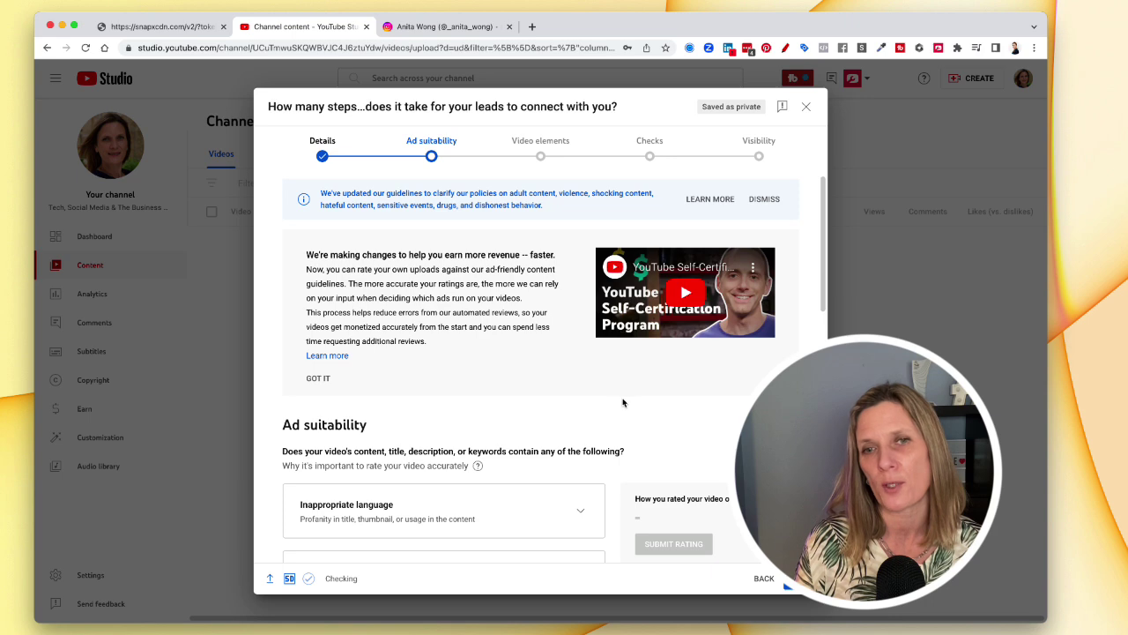
pyautogui.click(794, 578)
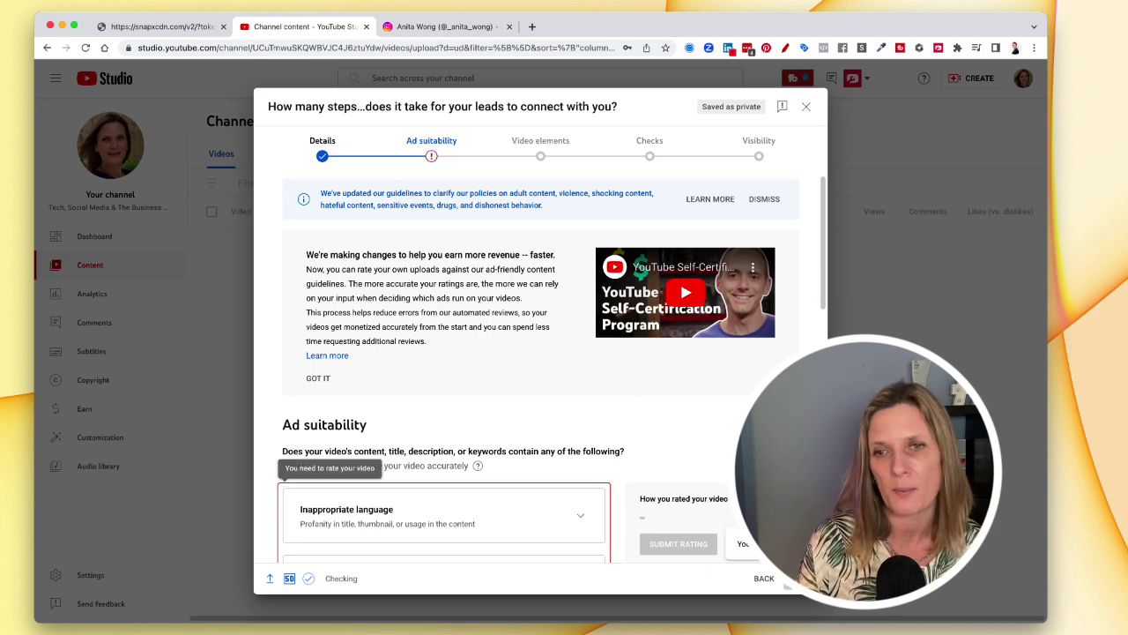
pyautogui.scroll(-10, 422, 495)
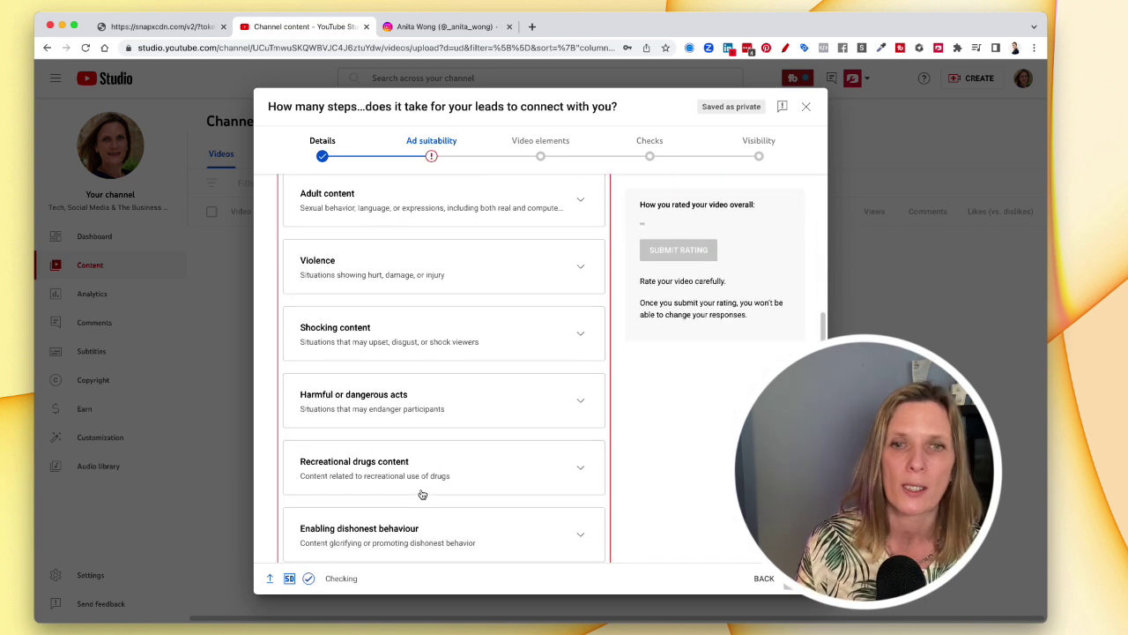
pyautogui.scroll(-1, 422, 494)
pyautogui.click(293, 531)
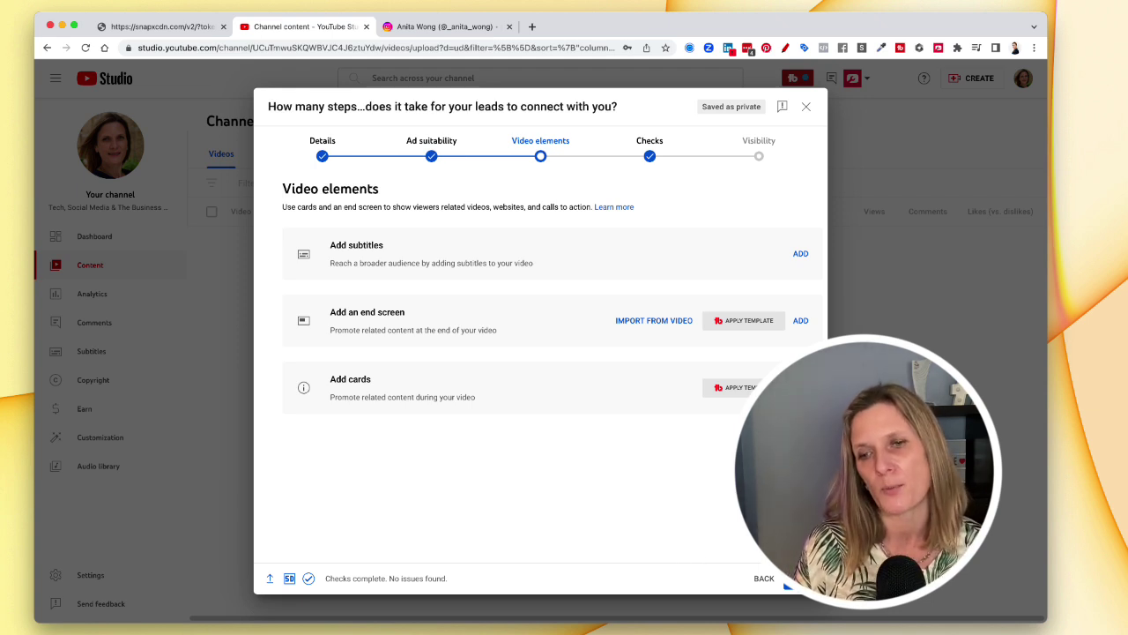
# - Continue past the video elements and checks stages to the visibility settings without adding subtitles, an end screen or cards
pyautogui.click(797, 578)
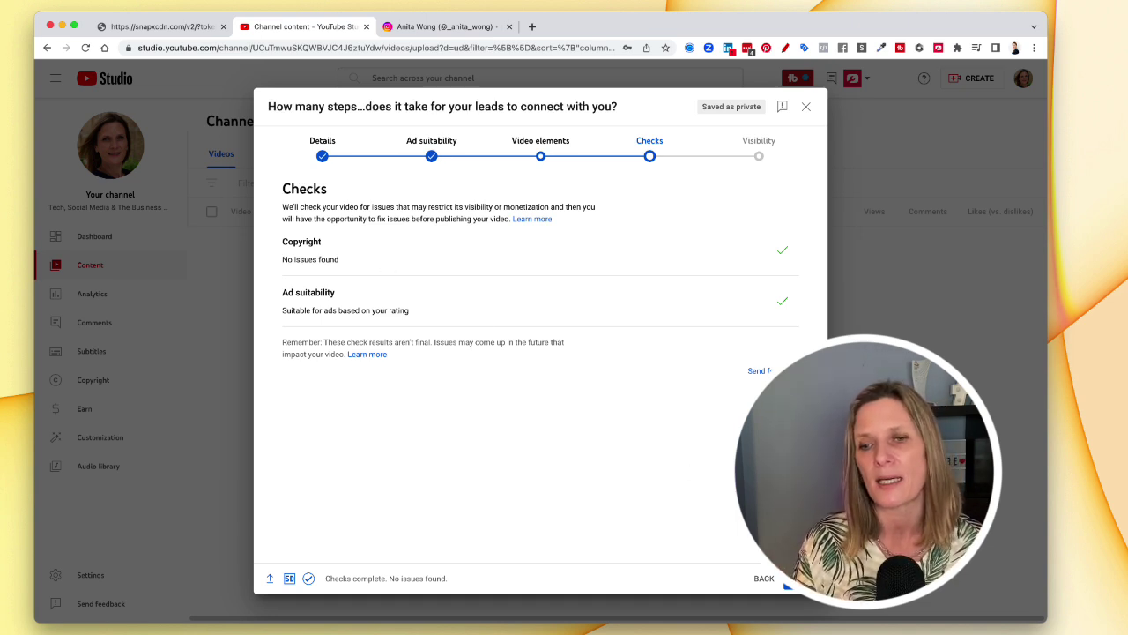
pyautogui.click(789, 578)
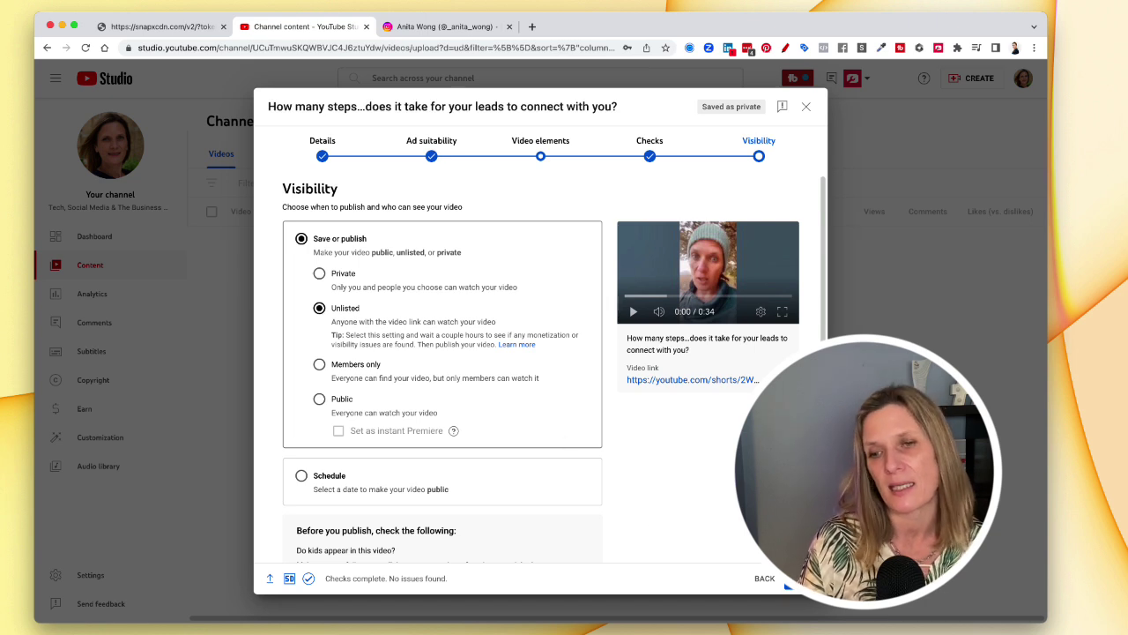
# - Save the Short as Unlisted and check its visibility in the channel content list
pyautogui.click(806, 578)
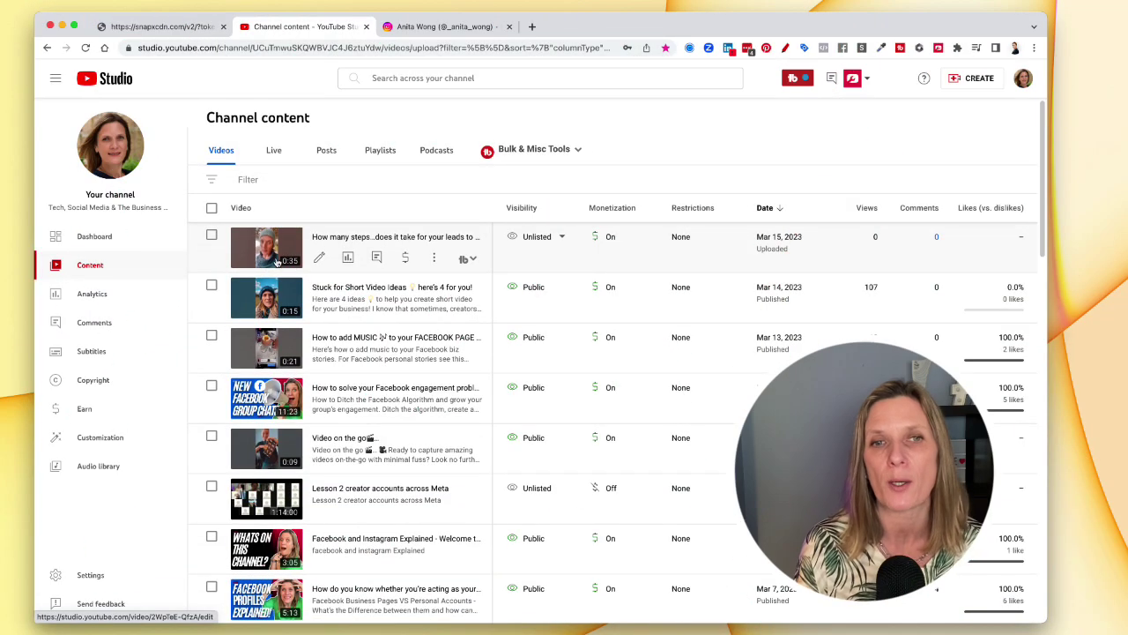
pyautogui.scroll(-1, 279, 262)
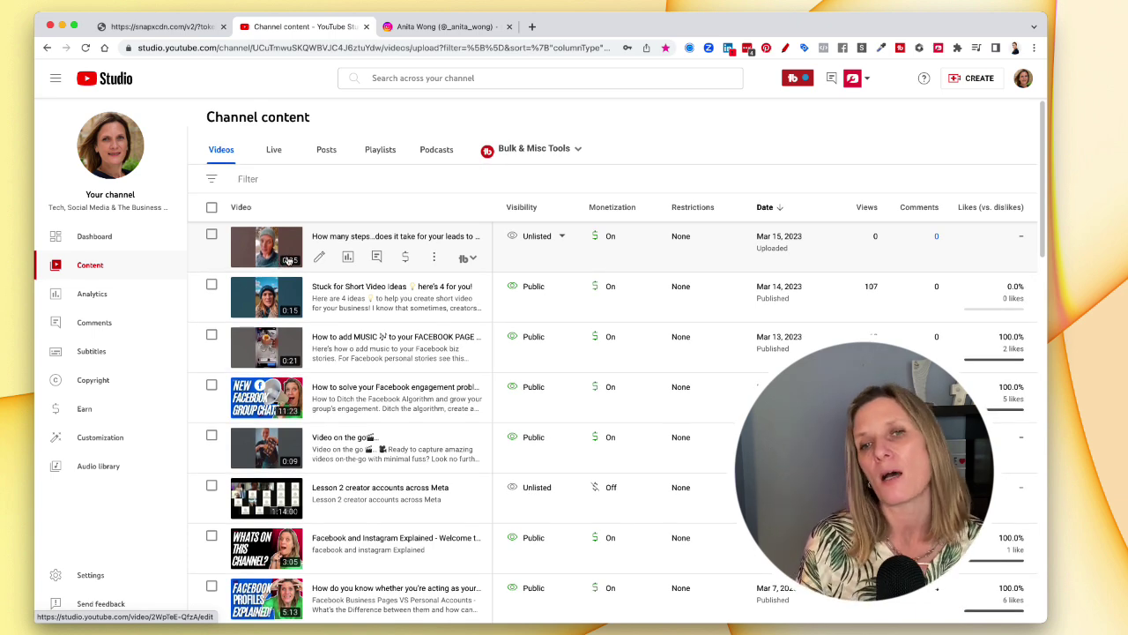
pyautogui.moveTo(533, 244)
pyautogui.scroll(-1, 532, 244)
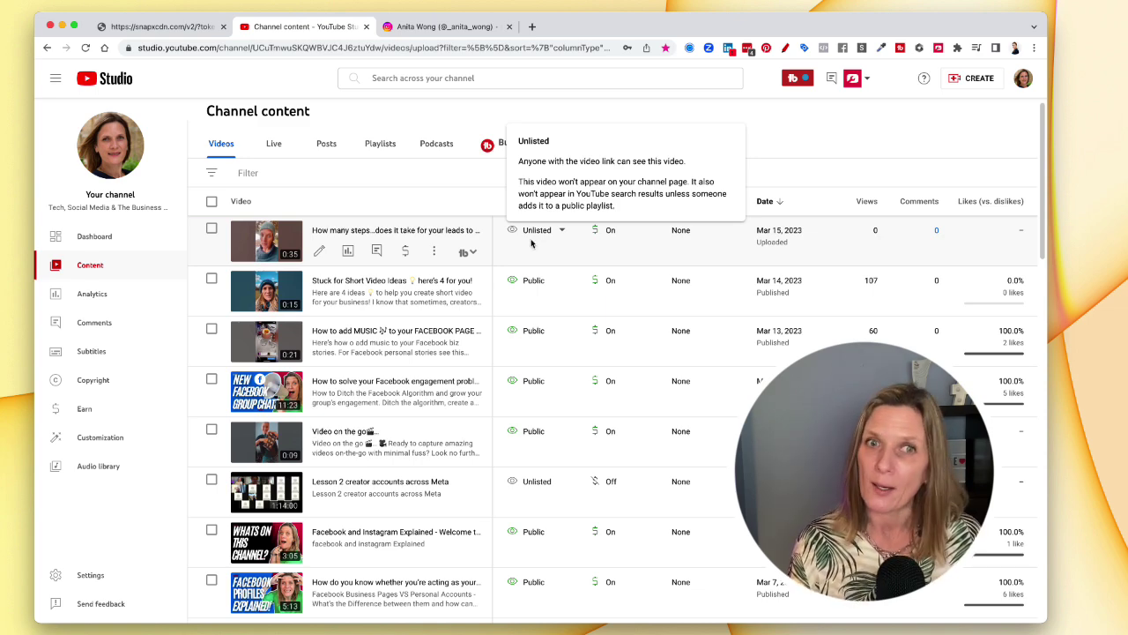
pyautogui.scroll(-1, 531, 244)
pyautogui.scroll(1, 531, 244)
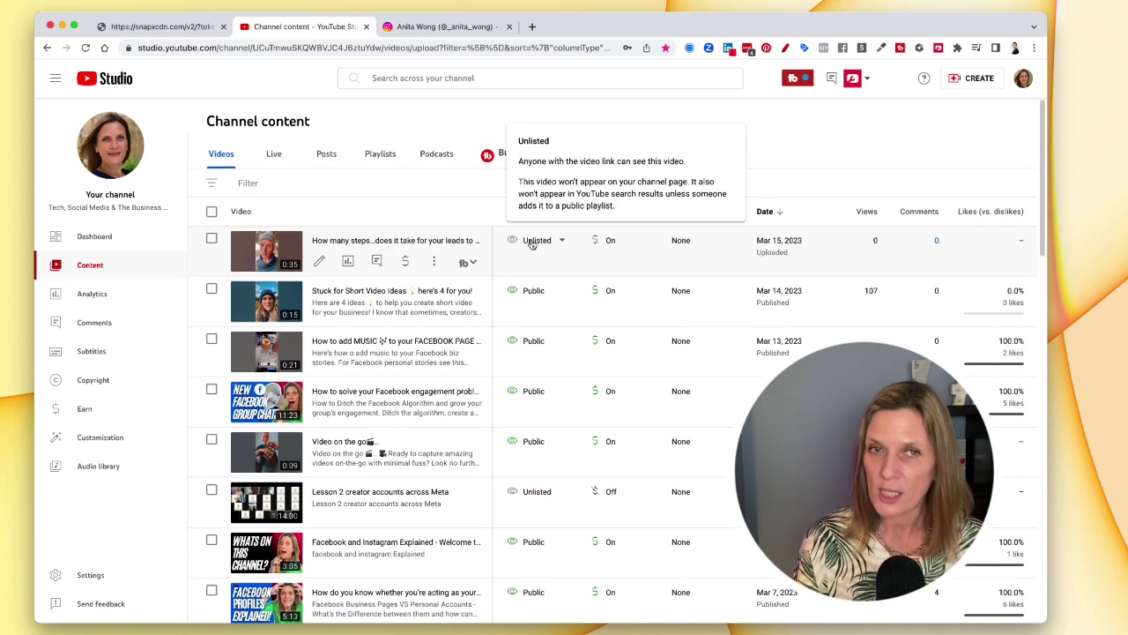
# - Open the details of the uploaded "How many steps…" Short and schedule its publication for Mar 15, 2023
pyautogui.click(320, 263)
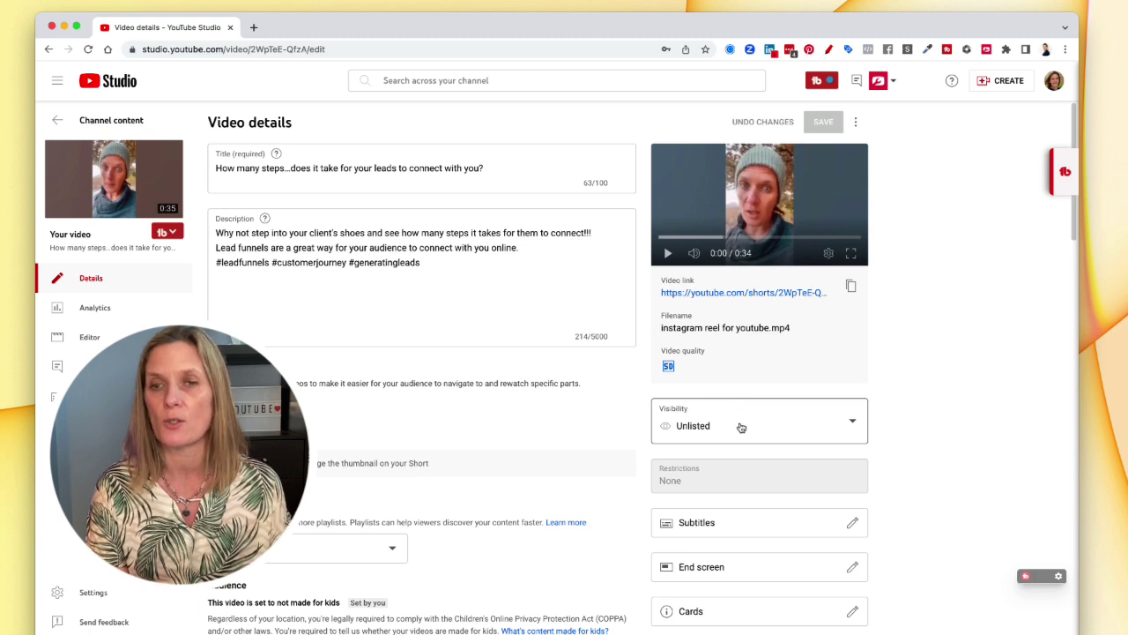
pyautogui.click(848, 424)
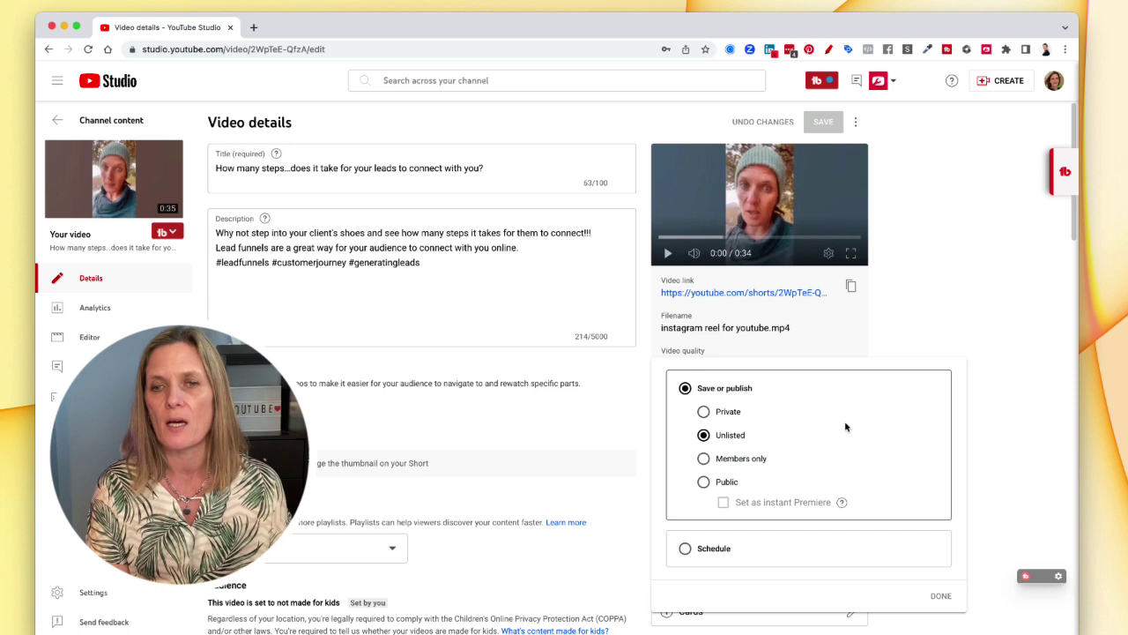
pyautogui.click(710, 552)
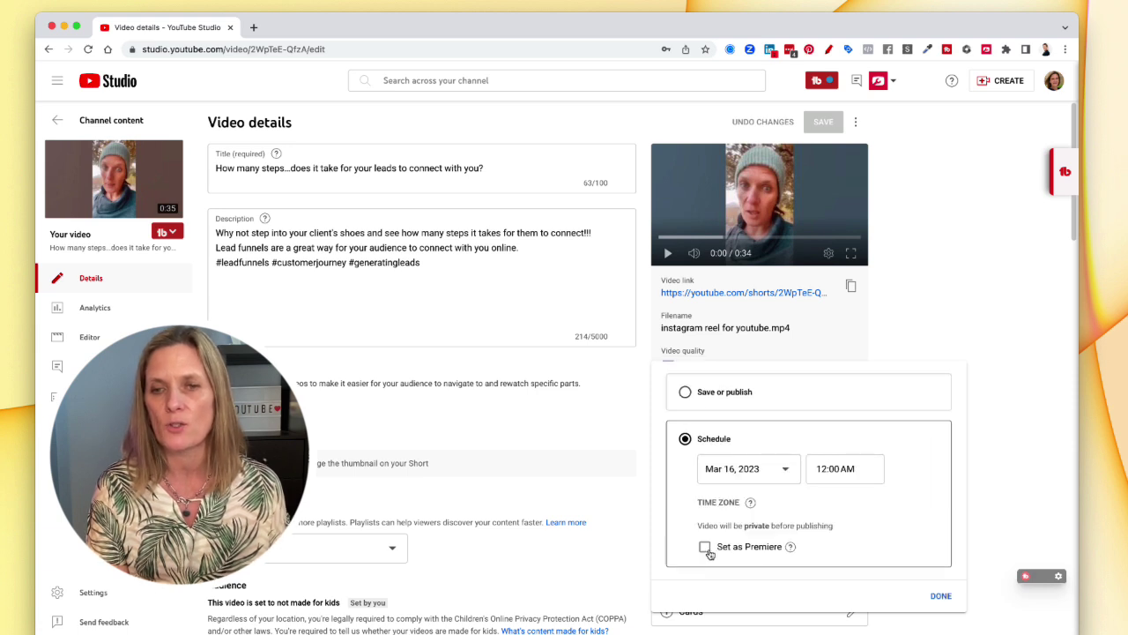
pyautogui.click(745, 469)
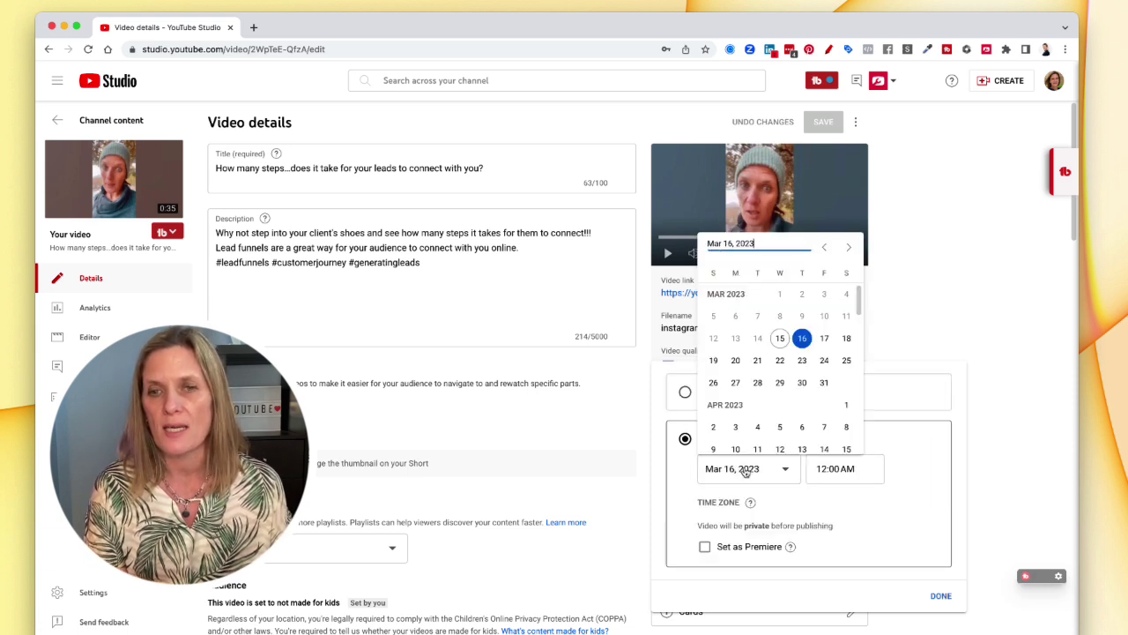
pyautogui.click(779, 338)
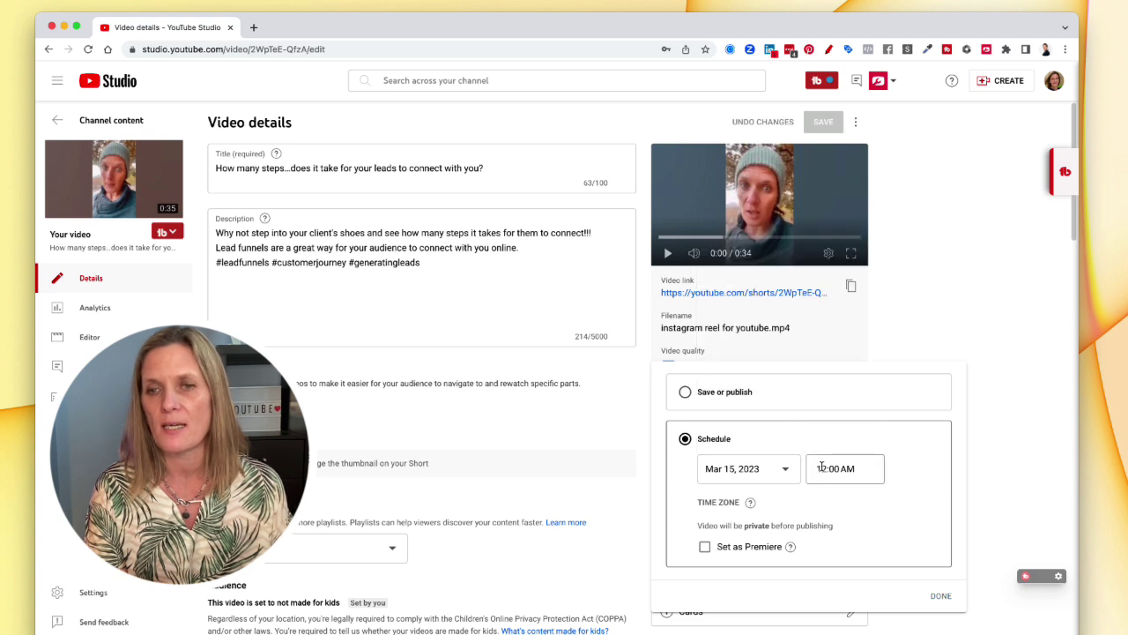
# - Set the scheduled publishing time to 6:00 PM and save the video's changes
pyautogui.click(822, 468)
pyautogui.scroll(-15, 837, 379)
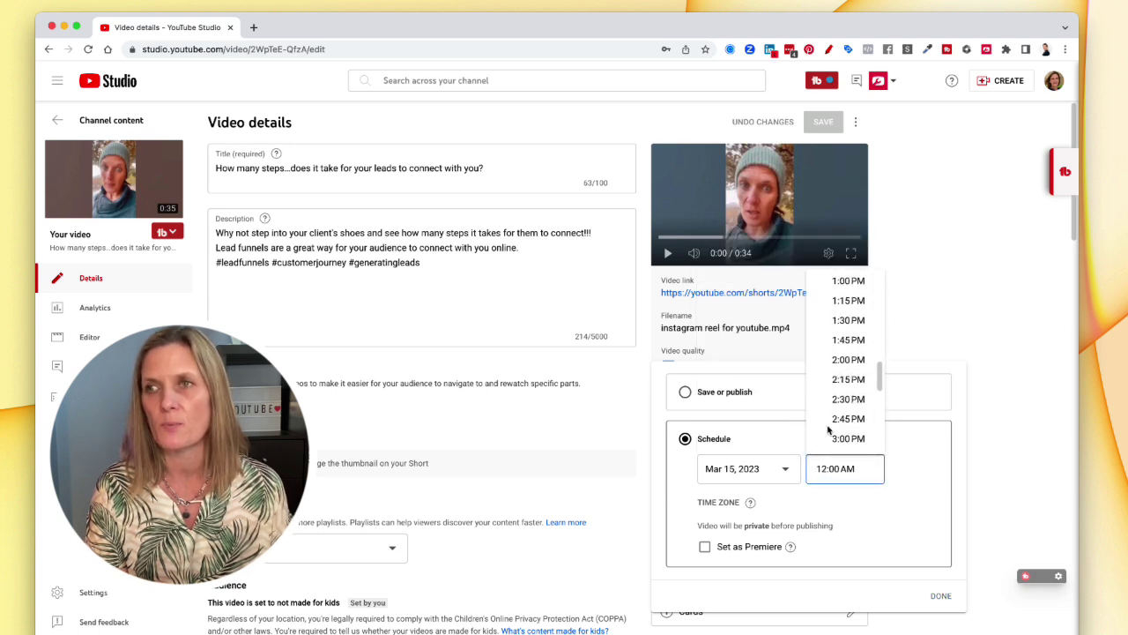
pyautogui.click(837, 366)
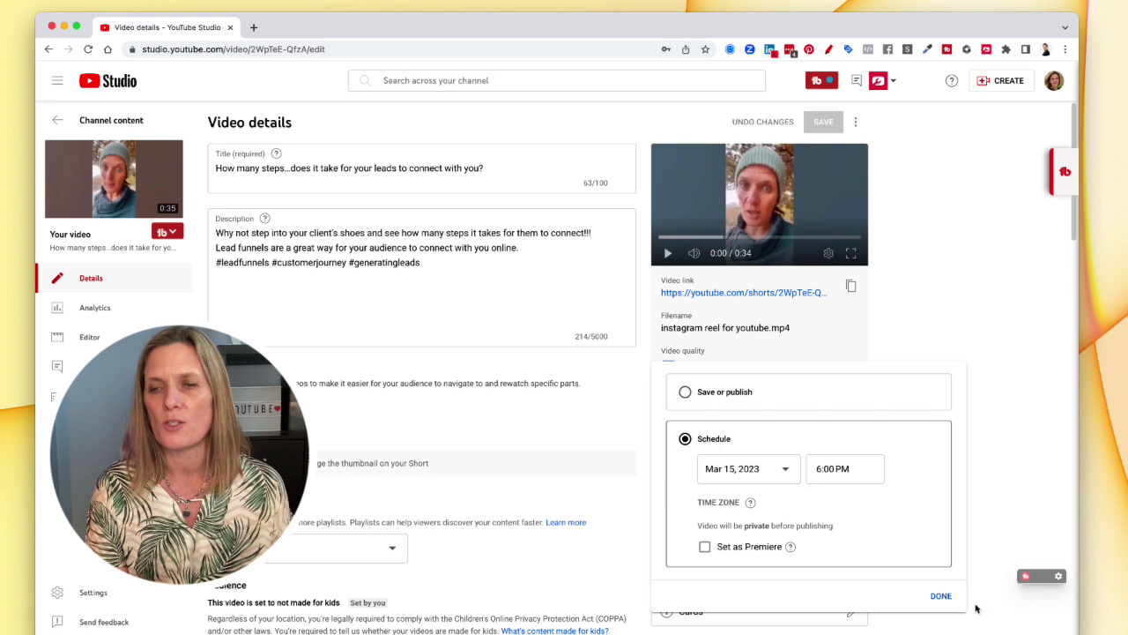
pyautogui.click(939, 598)
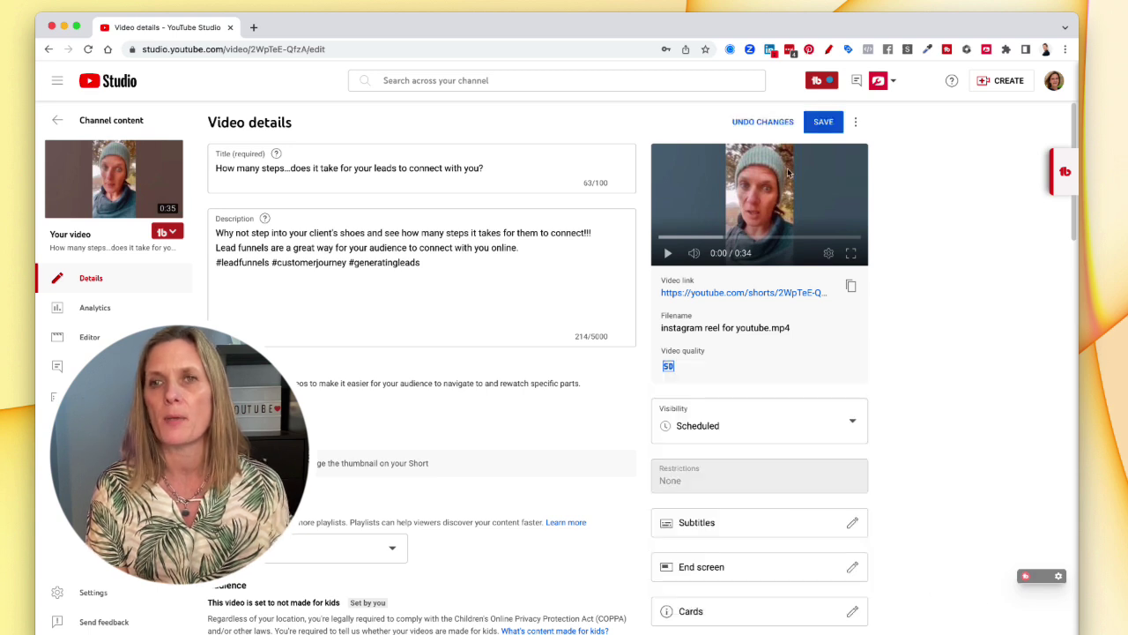
pyautogui.click(822, 124)
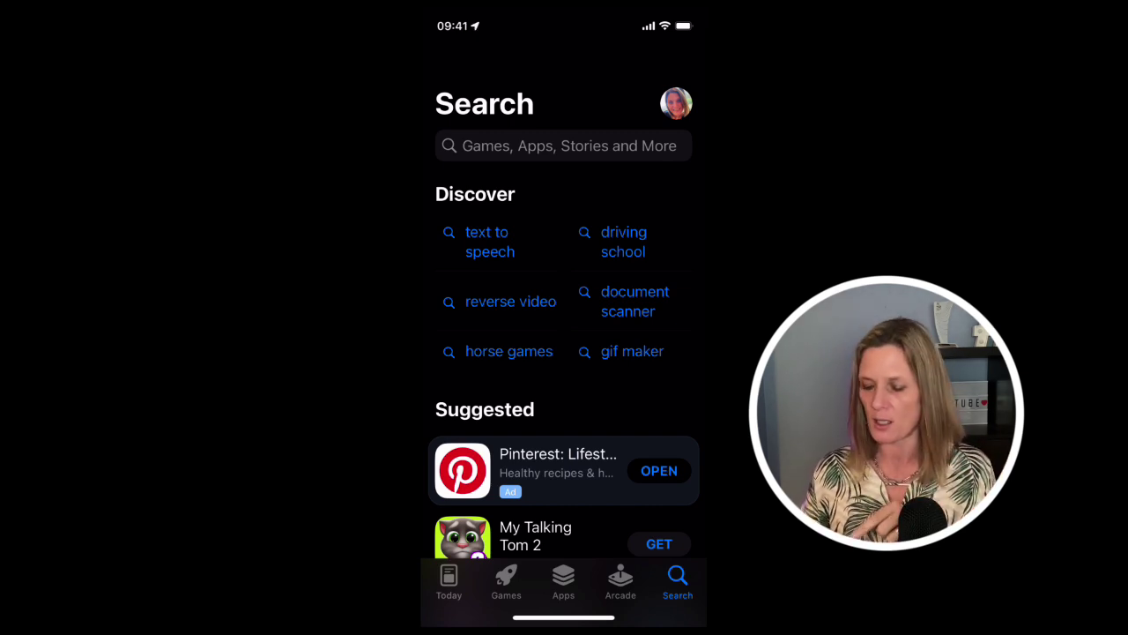
# - Search the phone's App Store for "youtube studio" and open the YouTube Studio app
pyautogui.click(564, 146)
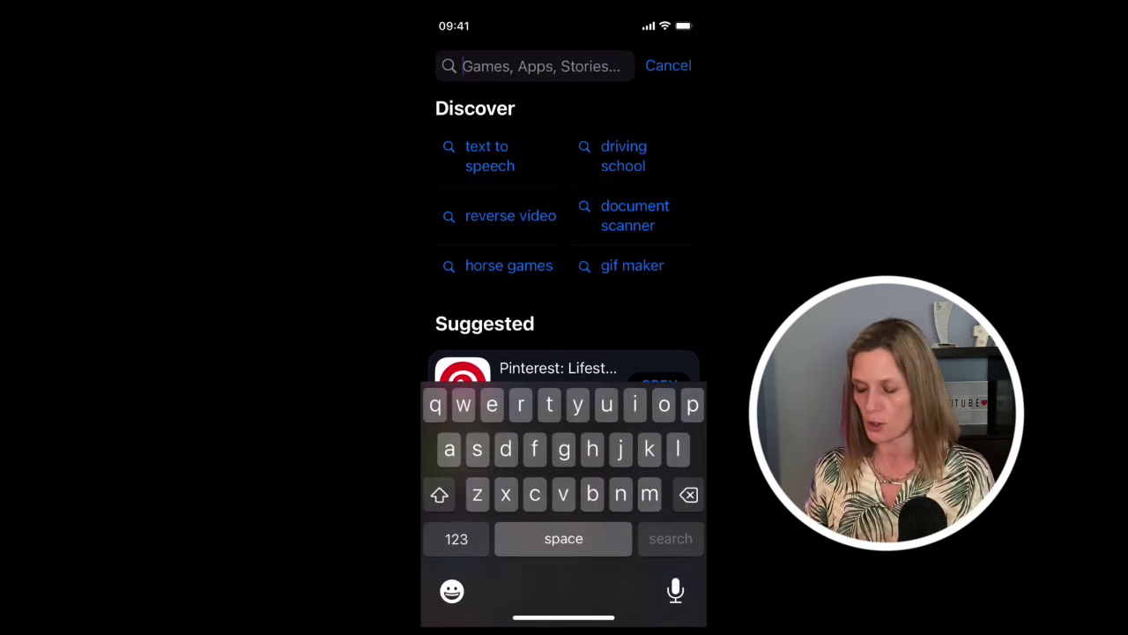
pyautogui.write('youtube studio')
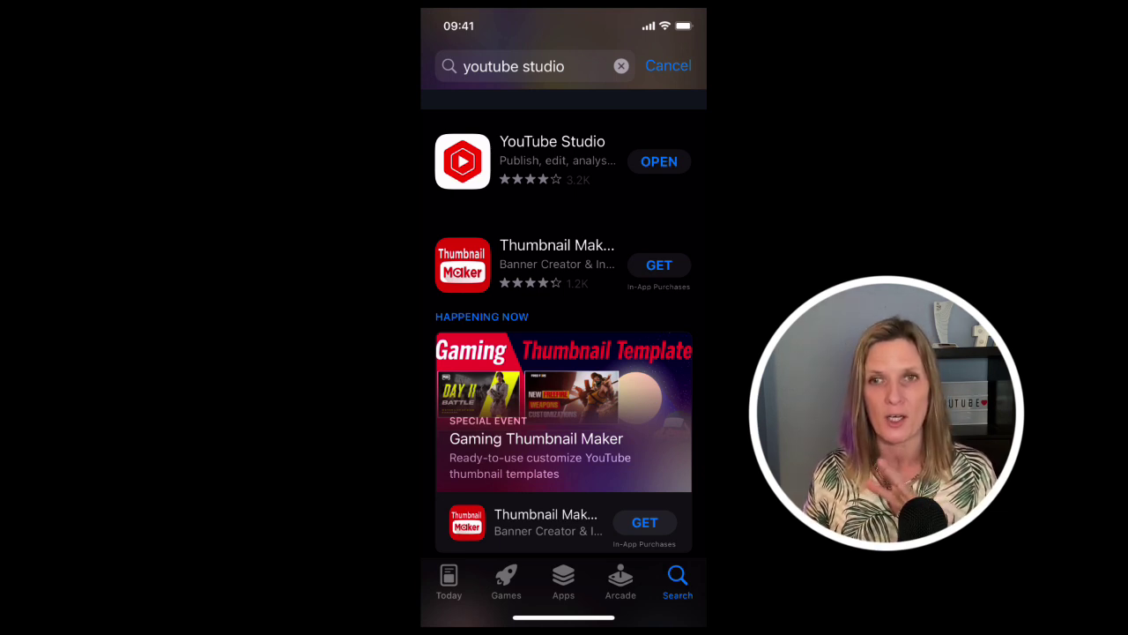
pyautogui.click(659, 161)
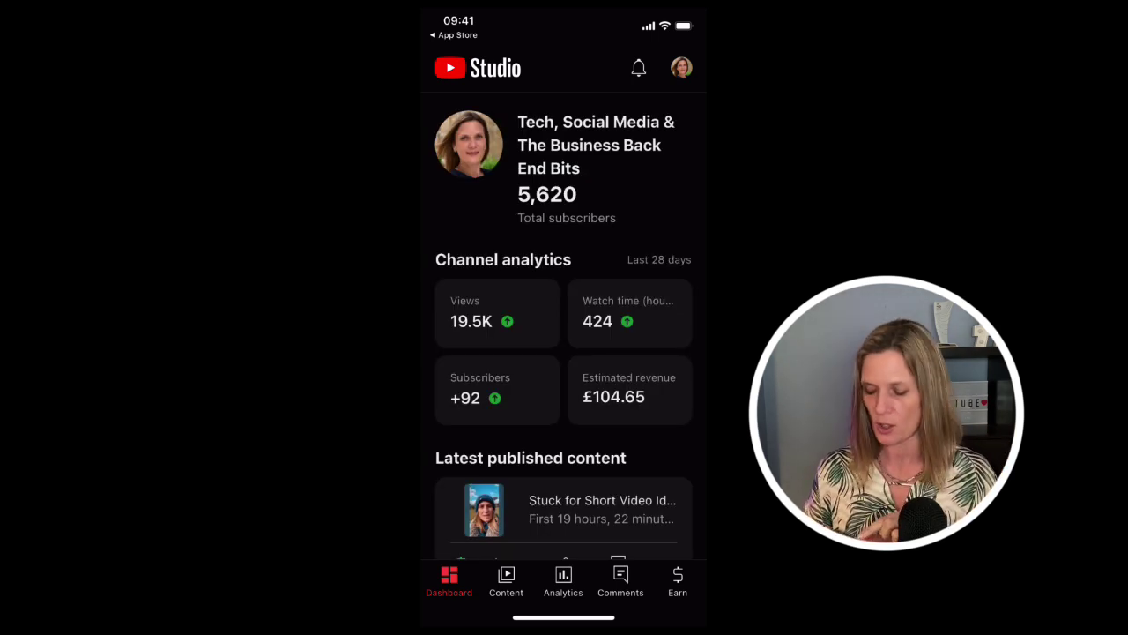
# - Find the scheduled "How many steps…" Short among the channel's Shorts and open it for editing
pyautogui.click(506, 581)
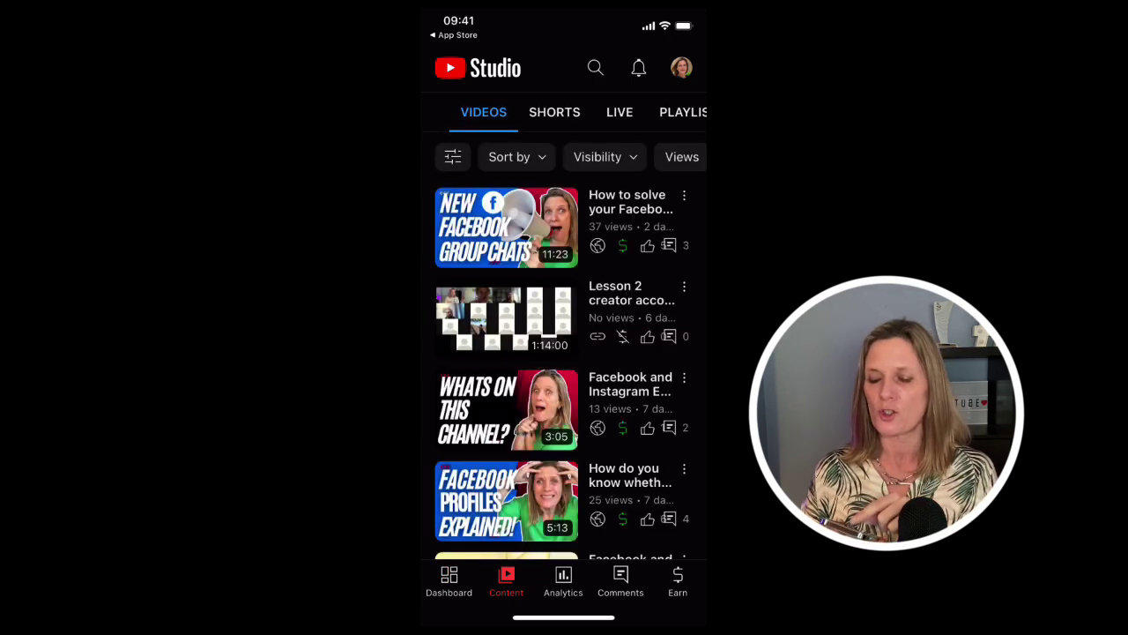
pyautogui.click(554, 112)
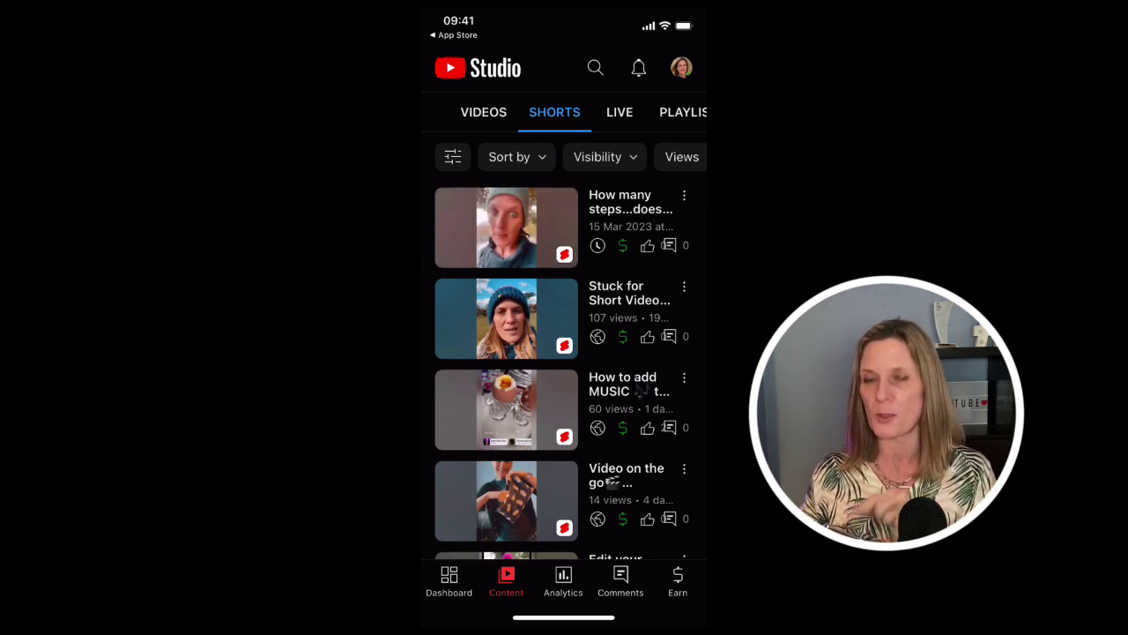
pyautogui.click(506, 228)
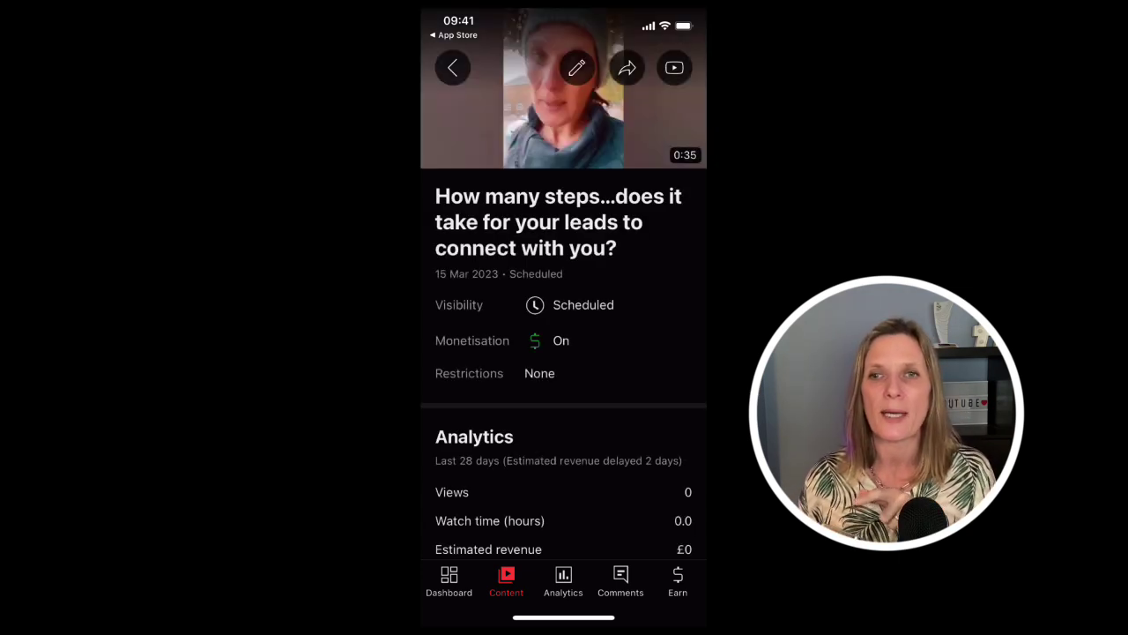
pyautogui.click(576, 68)
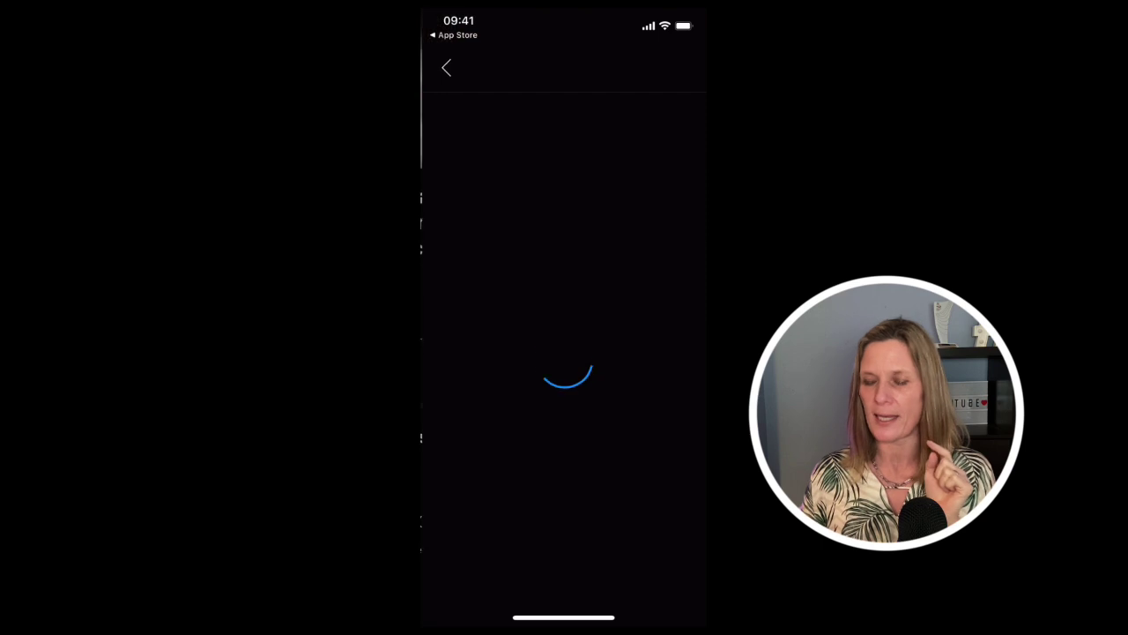